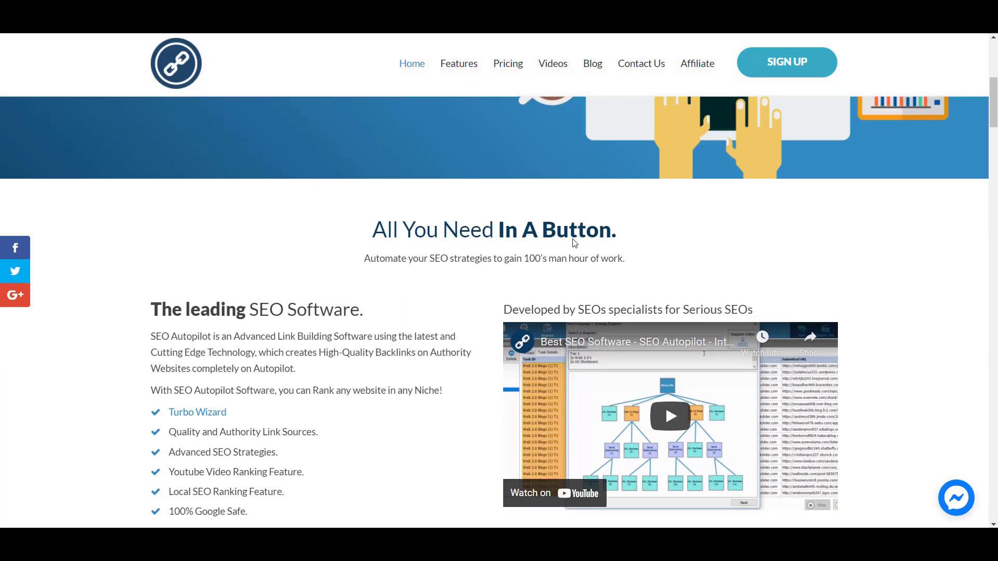
- Look through the SEO Autopilot homepage, including its features, differences from competitors and getting-started sections
{"action": "scroll", "coordinate": [575, 243], "scroll_direction": "down", "scroll_amount": 6}
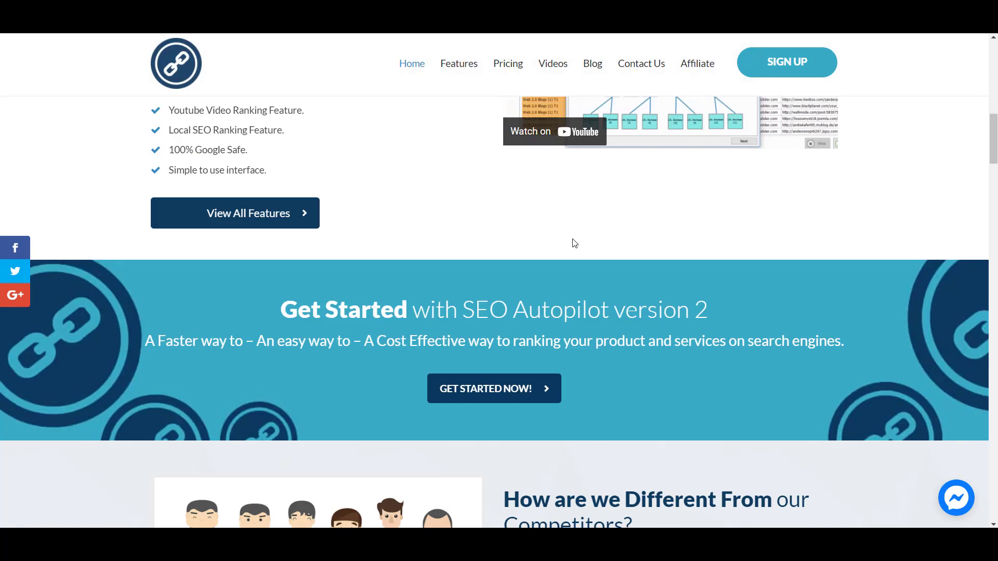
{"action": "scroll", "coordinate": [574, 243], "scroll_direction": "down", "scroll_amount": 12}
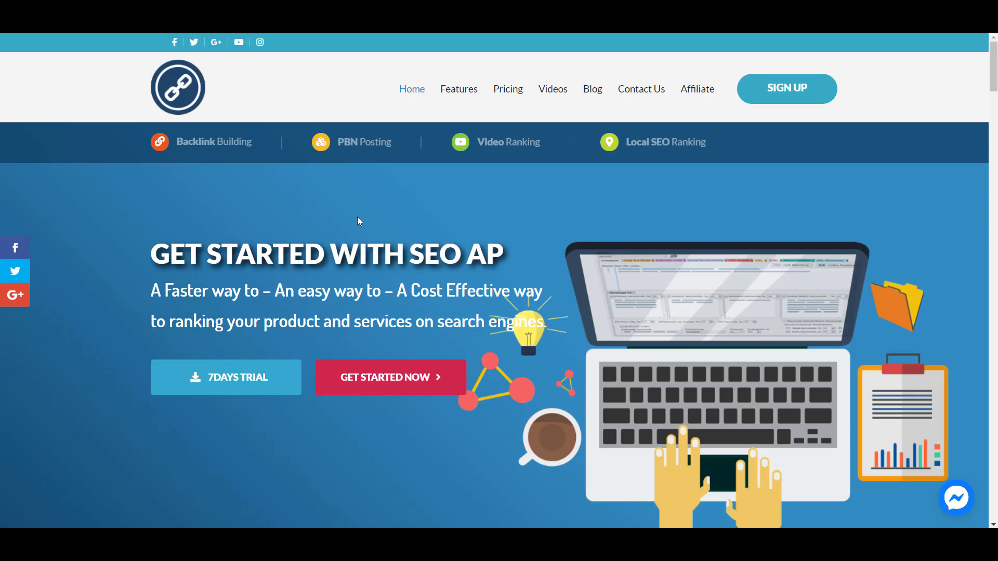
{"action": "scroll", "coordinate": [357, 217], "scroll_direction": "down", "scroll_amount": 2}
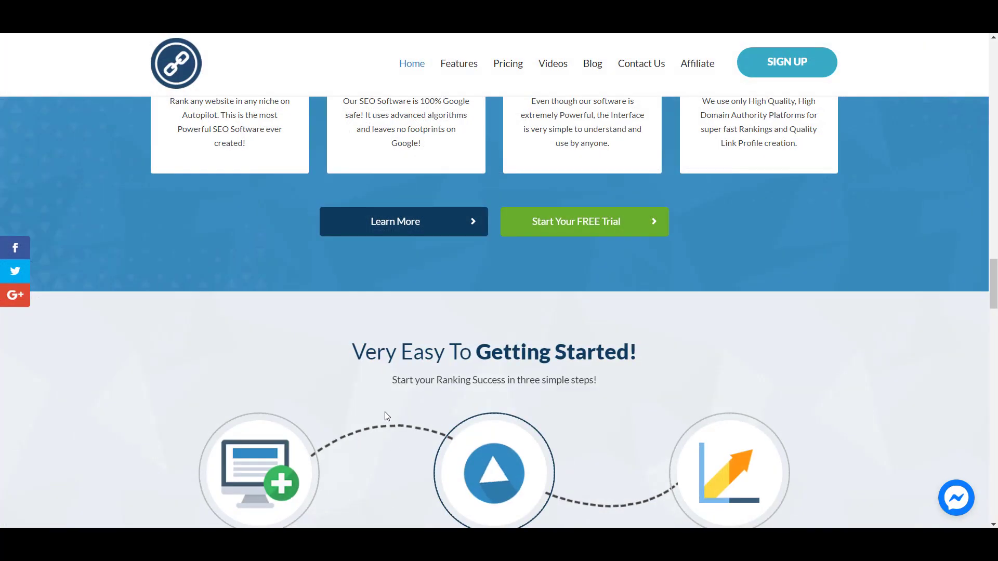
{"action": "scroll", "coordinate": [546, 266], "scroll_direction": "up", "scroll_amount": 15}
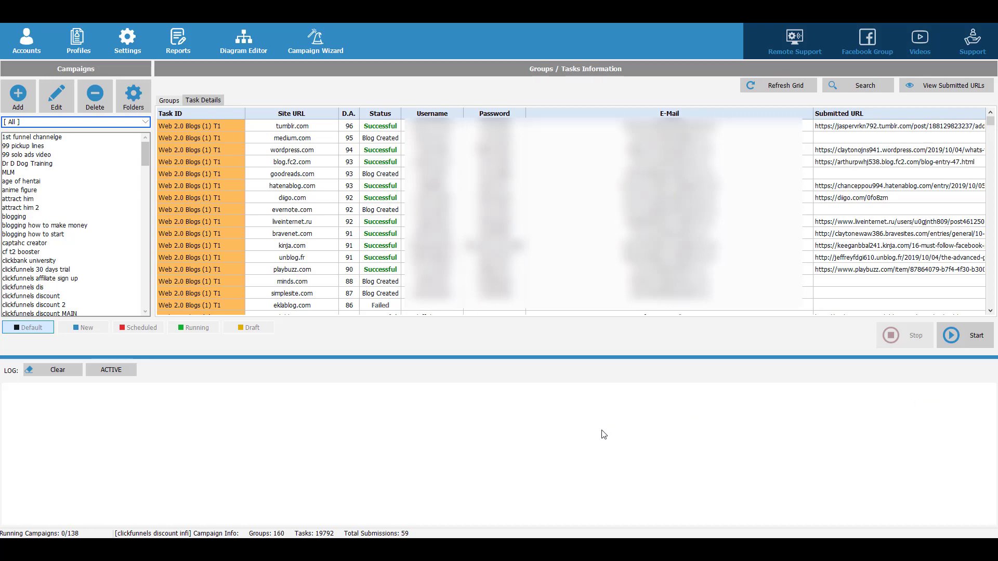
- Review the third-party captcha and indexer API services in the program's settings
{"action": "left_click", "coordinate": [122, 45]}
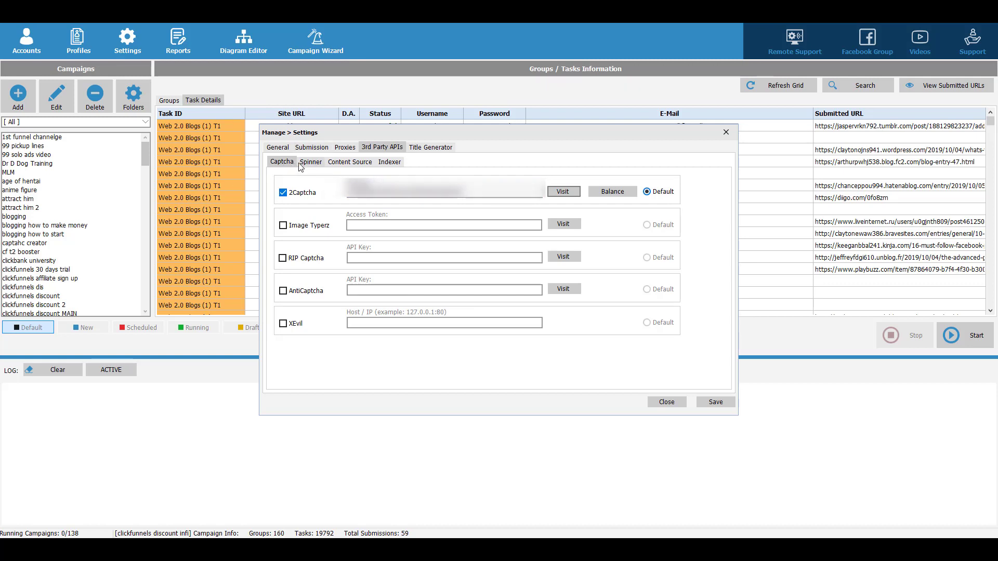
{"action": "left_click", "coordinate": [389, 161]}
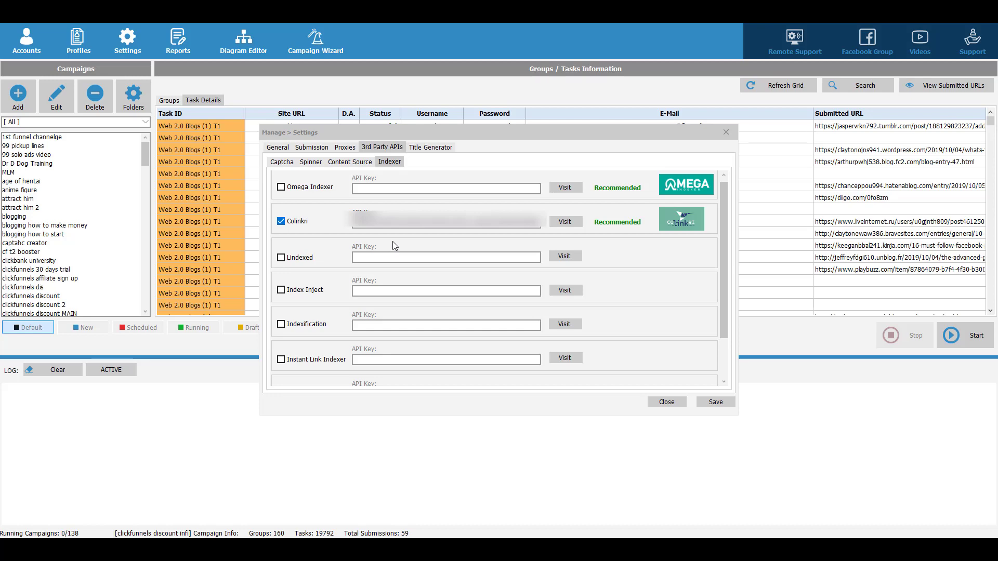
{"action": "key", "text": "Escape"}
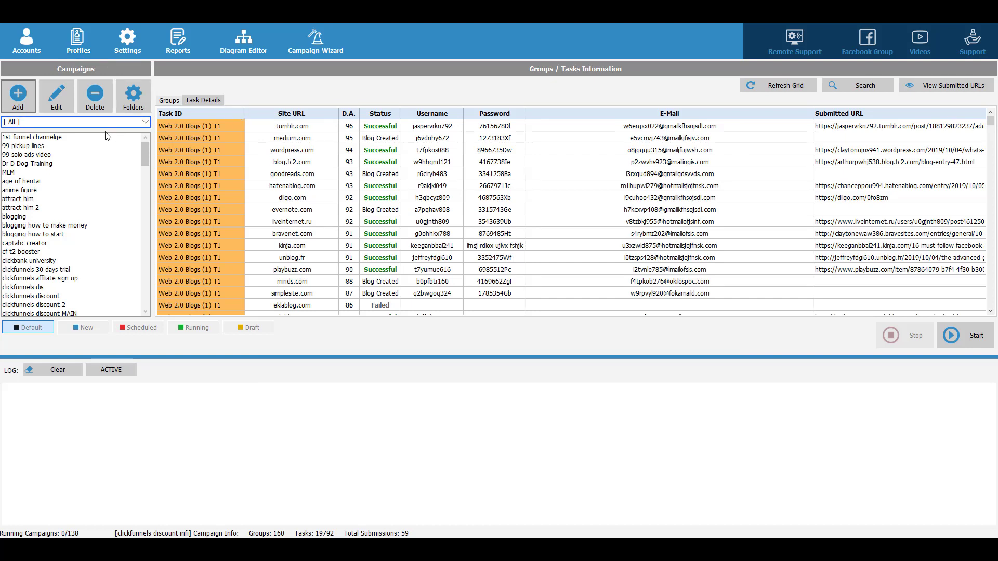
- Add a new campaign named test, leaving it in the Uncategorized folder
{"action": "left_click", "coordinate": [24, 99]}
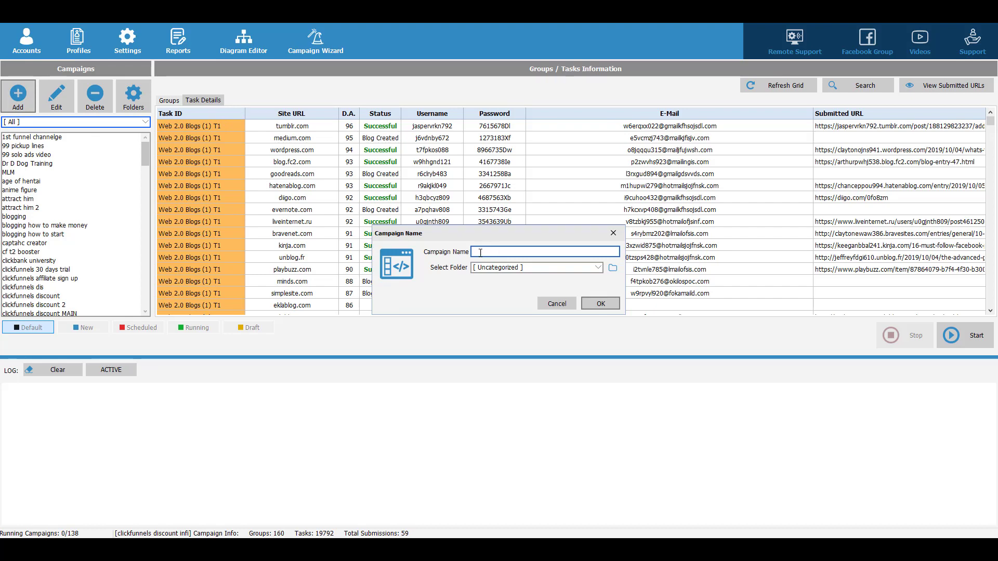
{"action": "type", "text": "test"}
{"action": "left_click", "coordinate": [598, 305]}
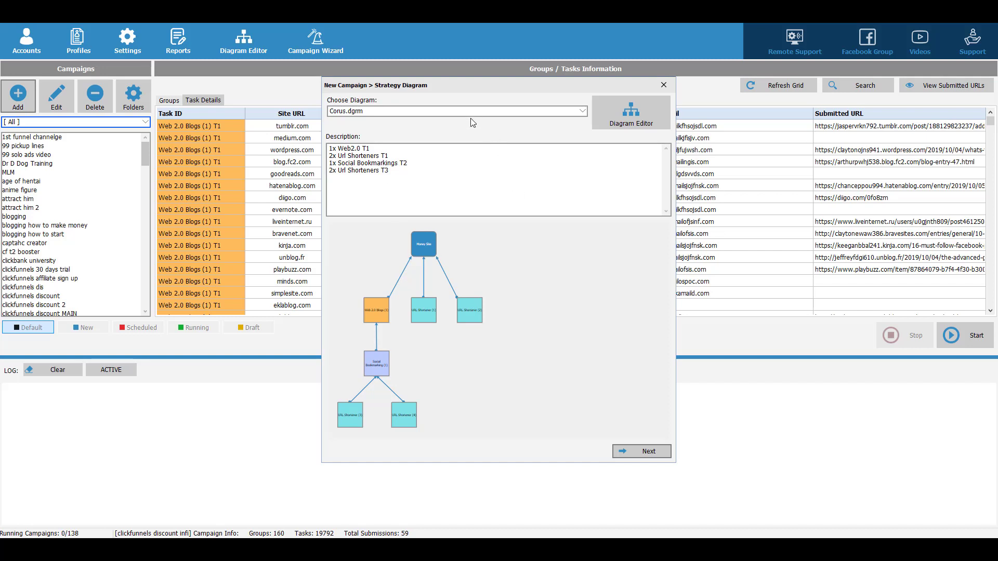
- Preview the Daedalus, Domain Authority Stacking V2 and PBN Creator - Medium strategy diagrams
{"action": "left_click", "coordinate": [503, 112]}
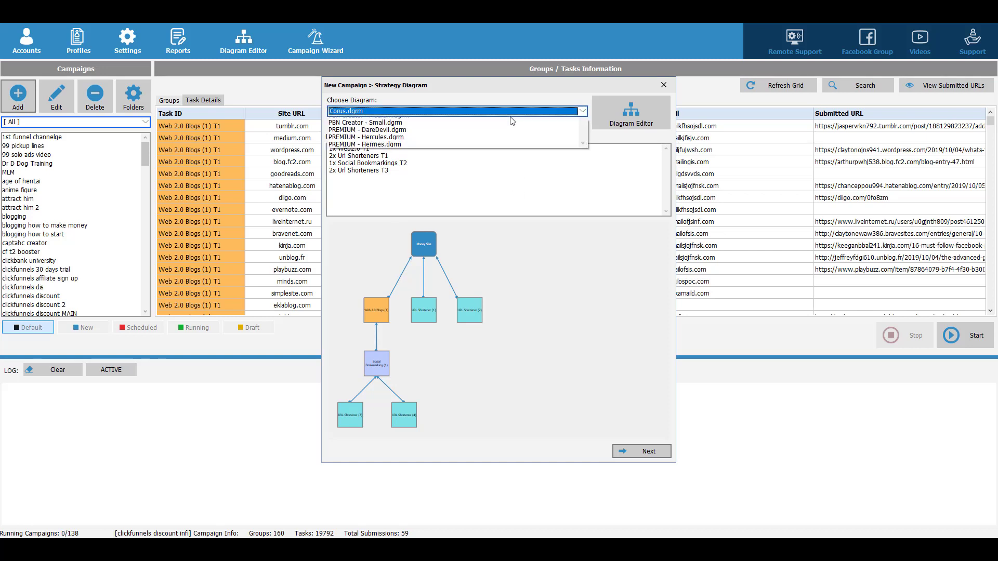
{"action": "left_click", "coordinate": [483, 136]}
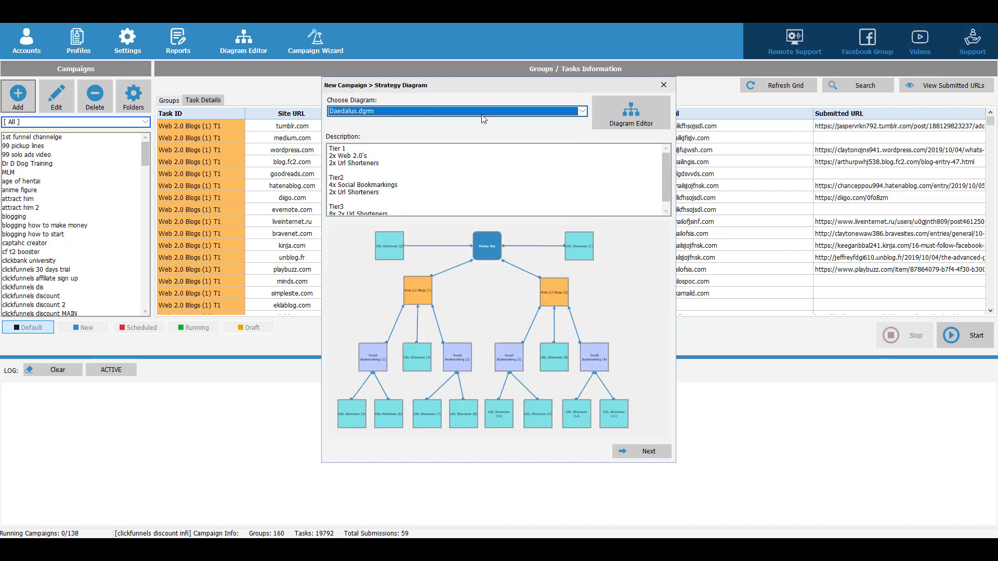
{"action": "left_click", "coordinate": [482, 114]}
{"action": "left_click", "coordinate": [479, 134]}
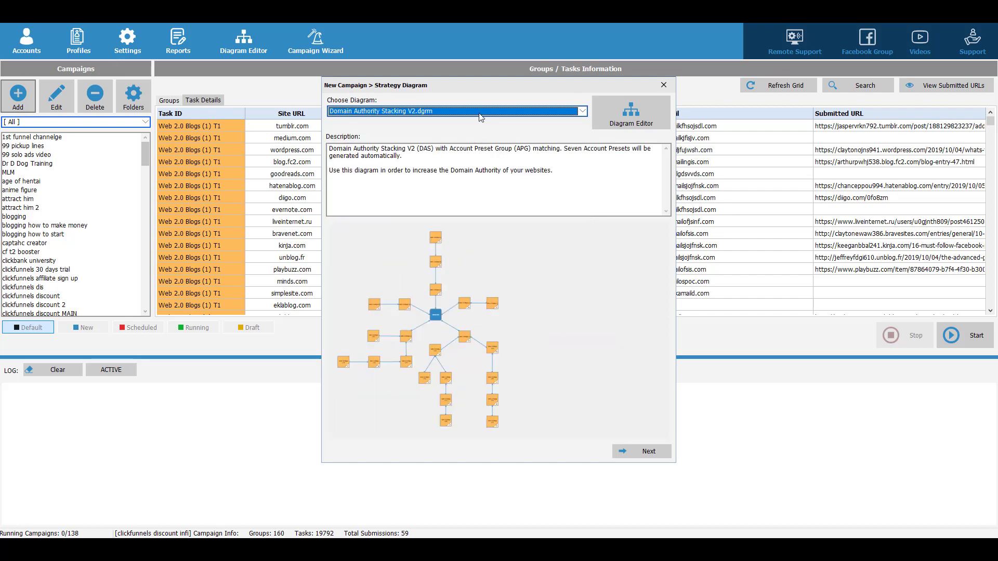
{"action": "left_click", "coordinate": [480, 115]}
{"action": "left_click", "coordinate": [467, 180]}
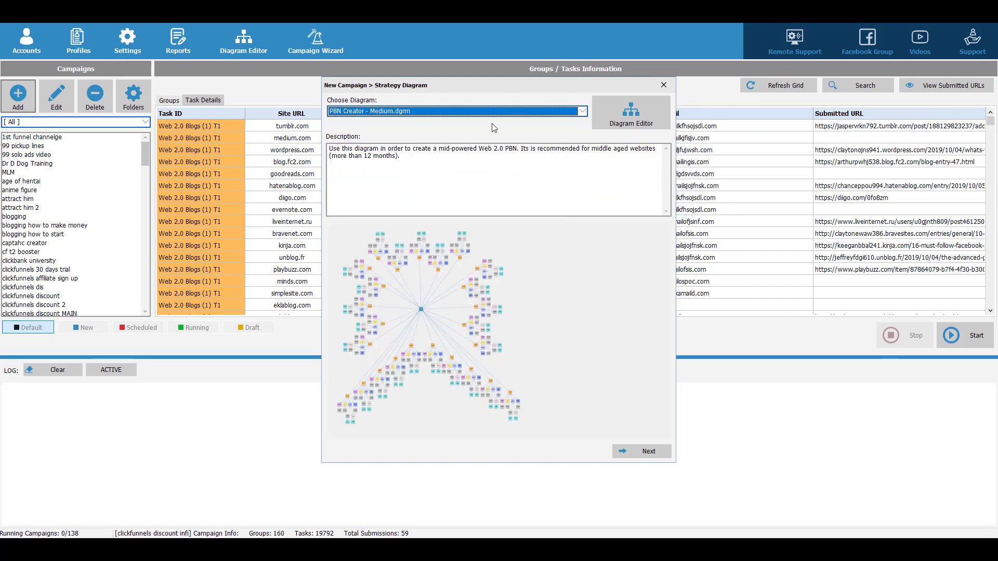
- Preview the PRO - Web 2.0 Pusher and Video Ranking - Medium Competition strategy diagrams
{"action": "left_click", "coordinate": [479, 113]}
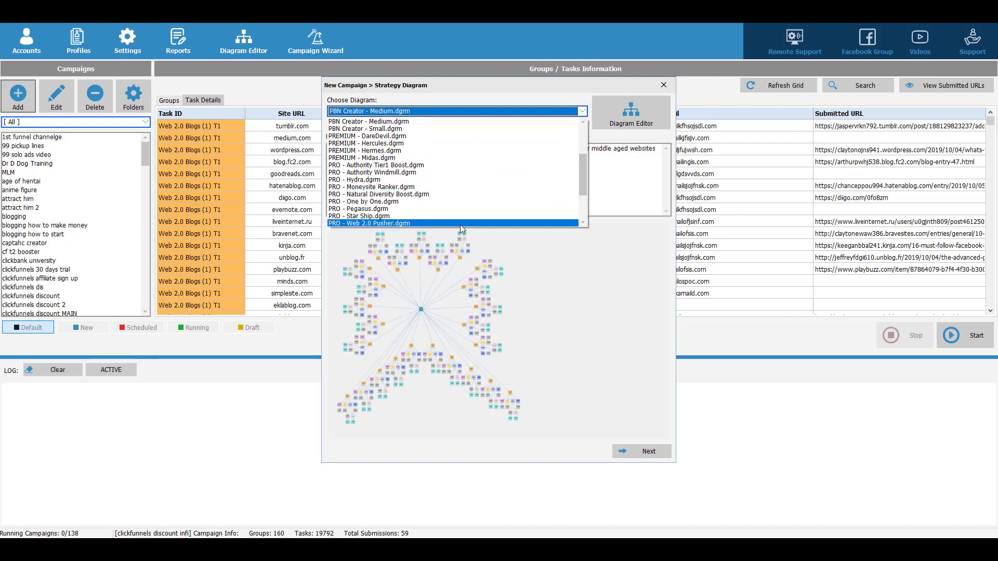
{"action": "scroll", "coordinate": [452, 213], "scroll_direction": "down", "scroll_amount": 1}
{"action": "left_click", "coordinate": [451, 201]}
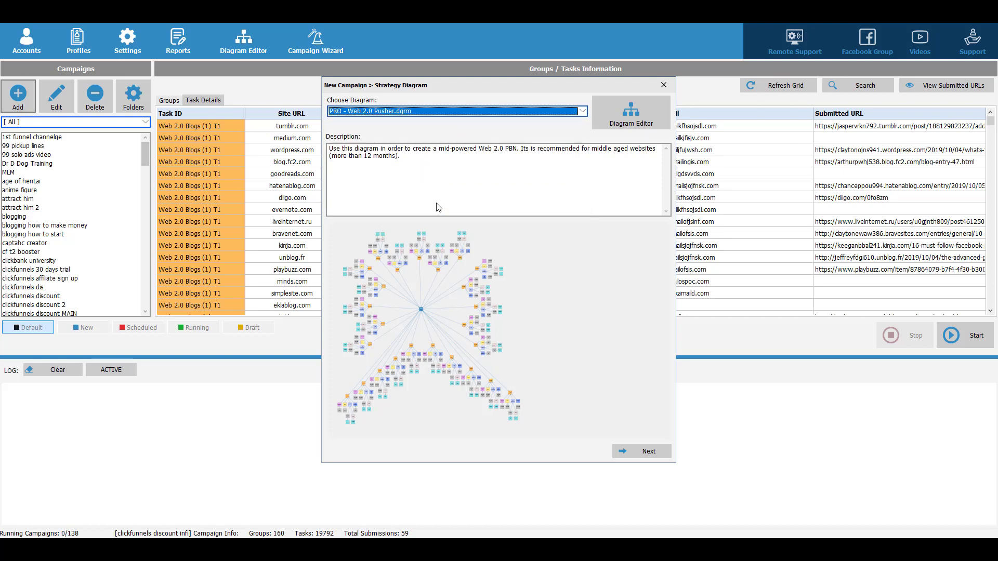
{"action": "left_click", "coordinate": [437, 111]}
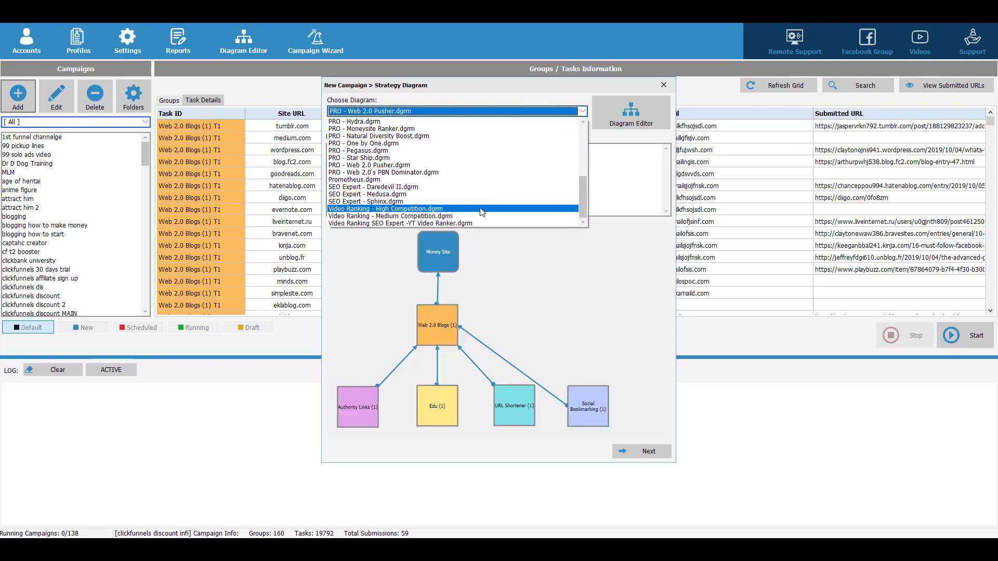
{"action": "left_click", "coordinate": [448, 216]}
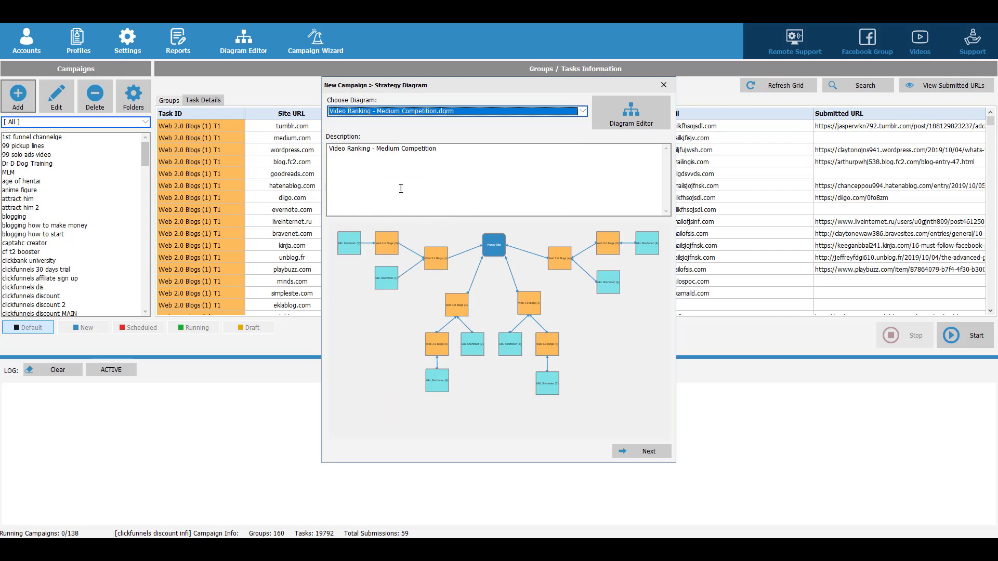
- Choose the Video Ranking - High Competition diagram and continue to the campaign setup
{"action": "left_click", "coordinate": [434, 111]}
{"action": "scroll", "coordinate": [490, 180], "scroll_direction": "up", "scroll_amount": 8}
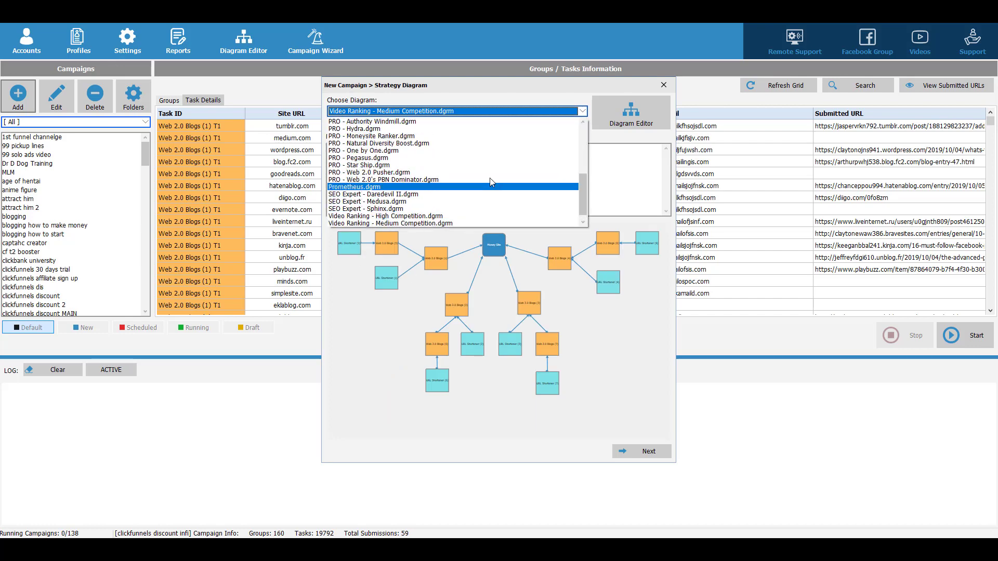
{"action": "scroll", "coordinate": [514, 178], "scroll_direction": "down", "scroll_amount": 8}
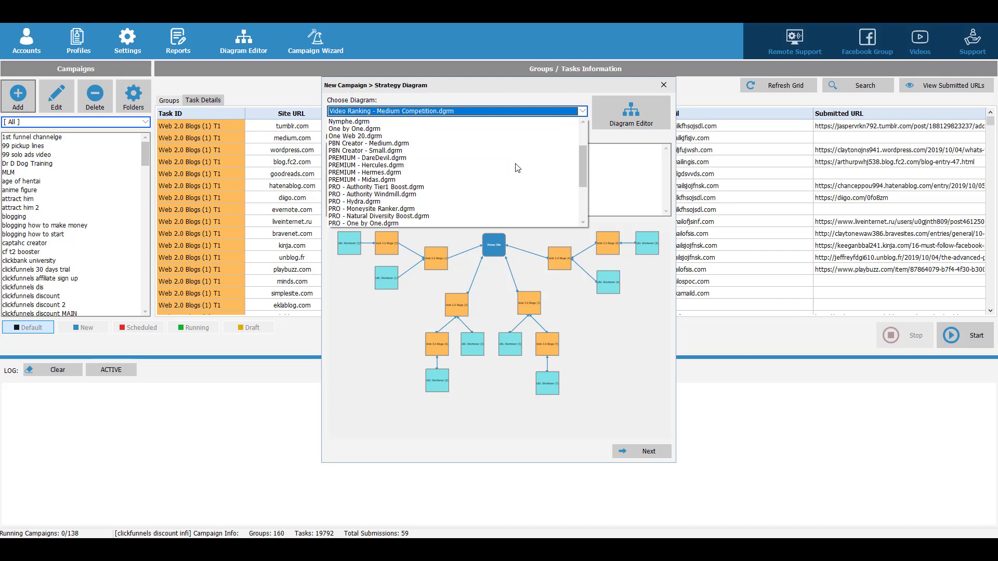
{"action": "left_click", "coordinate": [431, 209]}
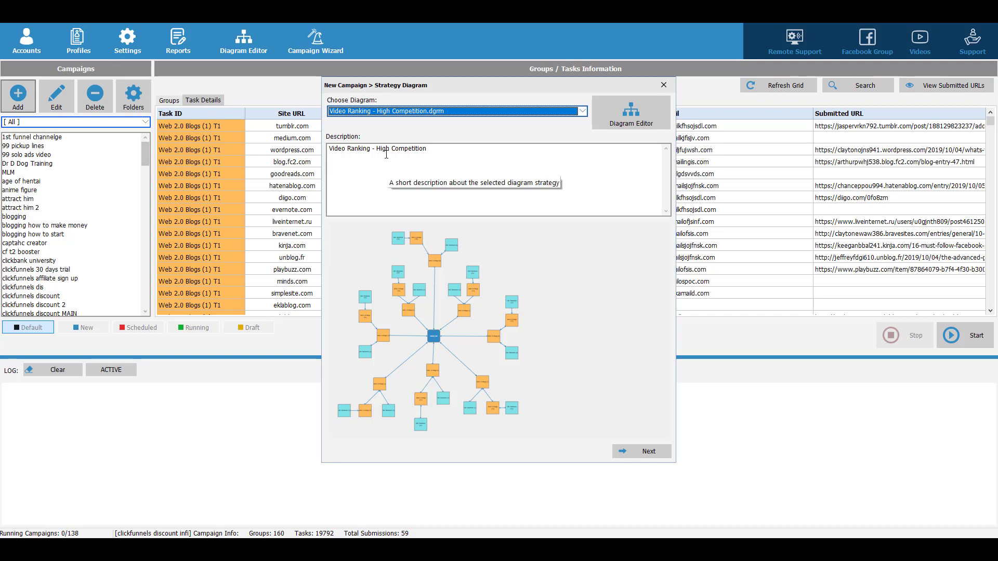
{"action": "left_click", "coordinate": [622, 451]}
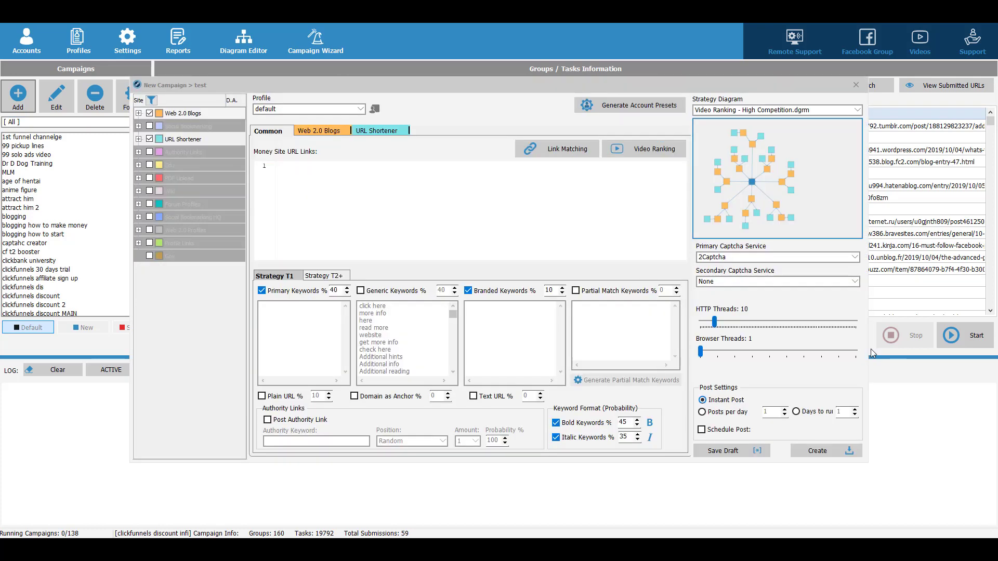
- Examine the sites and domain authorities listed under Web 2.0 Blogs, and collapse the list again
{"action": "left_click", "coordinate": [139, 114]}
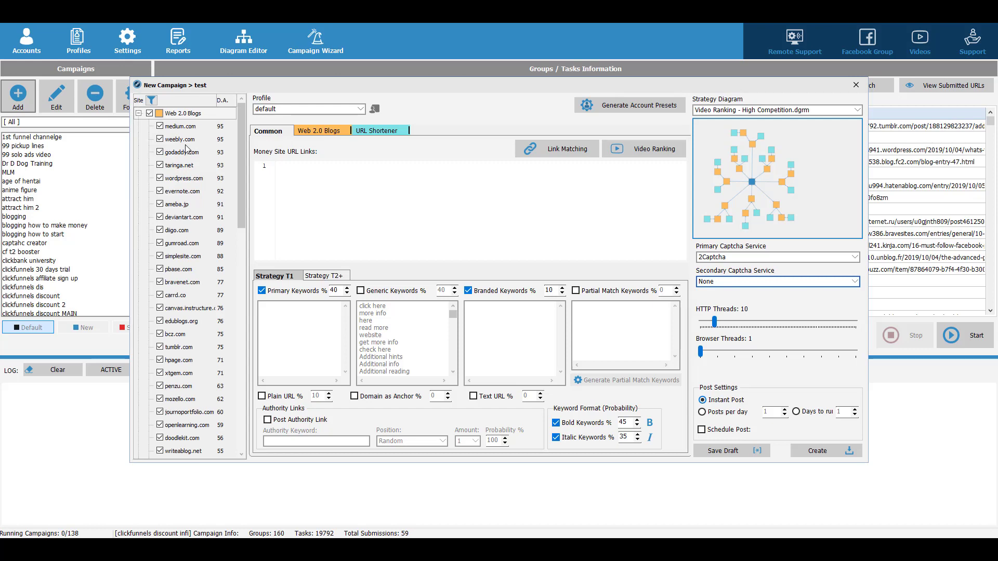
{"action": "scroll", "coordinate": [225, 199], "scroll_direction": "down", "scroll_amount": 4}
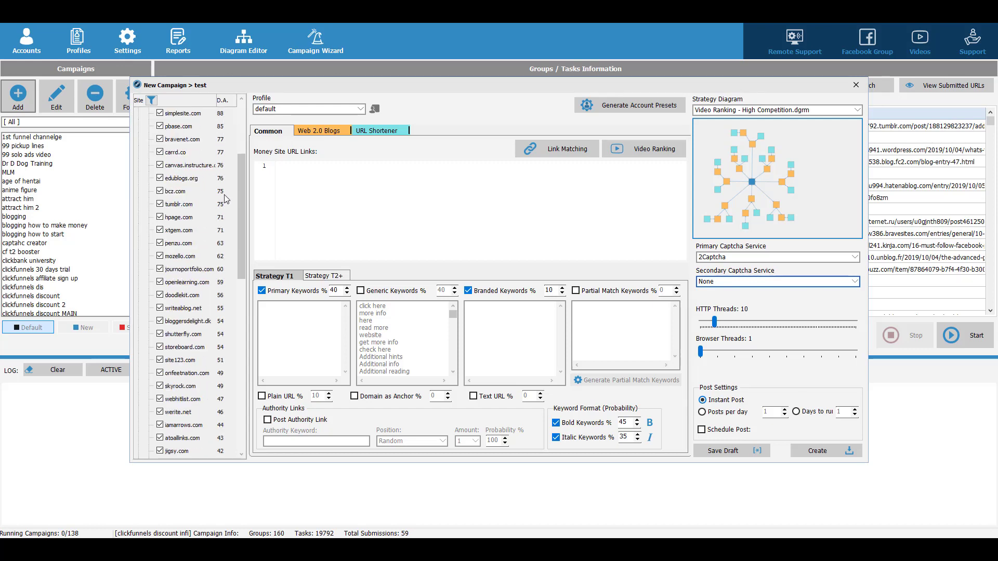
{"action": "scroll", "coordinate": [229, 211], "scroll_direction": "down", "scroll_amount": 5}
{"action": "left_click_drag", "start_coordinate": [242, 212], "coordinate": [231, 114]}
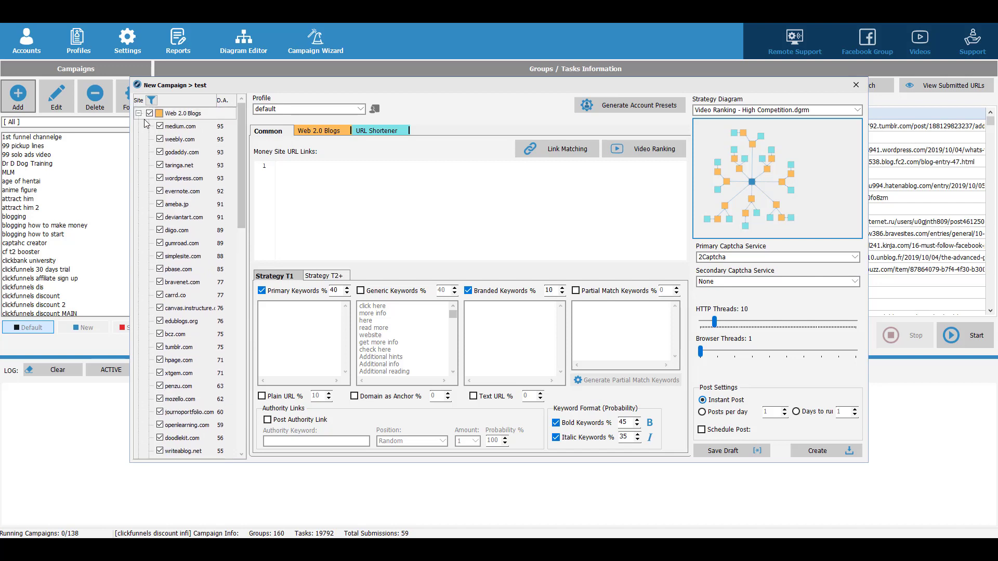
{"action": "left_click", "coordinate": [139, 113]}
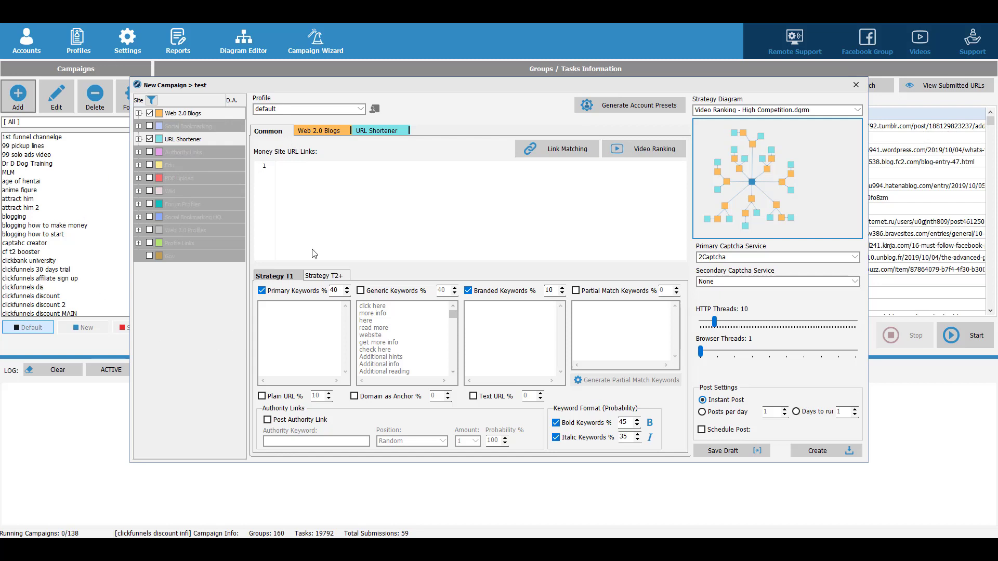
{"action": "left_click", "coordinate": [821, 116]}
{"action": "left_click", "coordinate": [821, 116]}
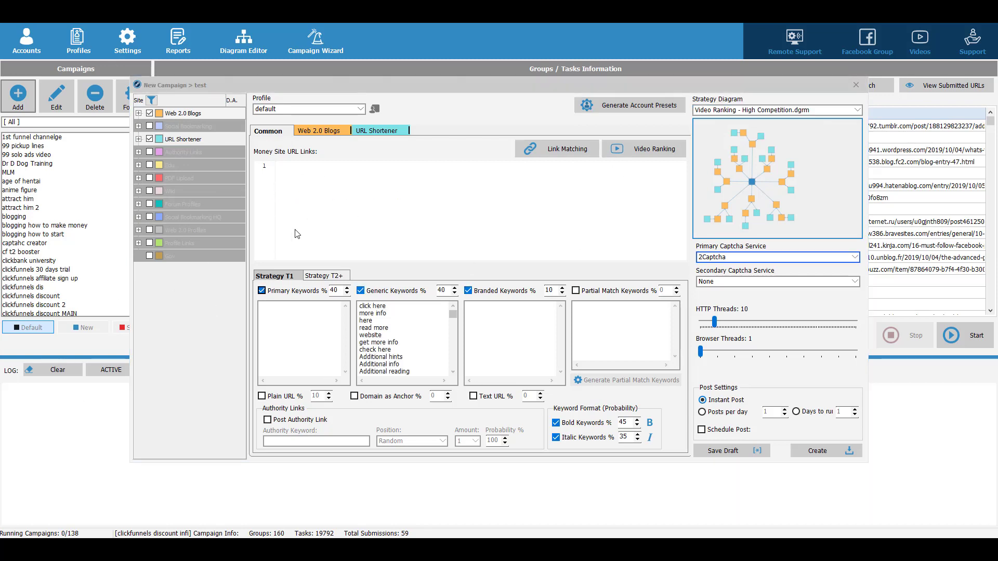
{"action": "left_click", "coordinate": [340, 179]}
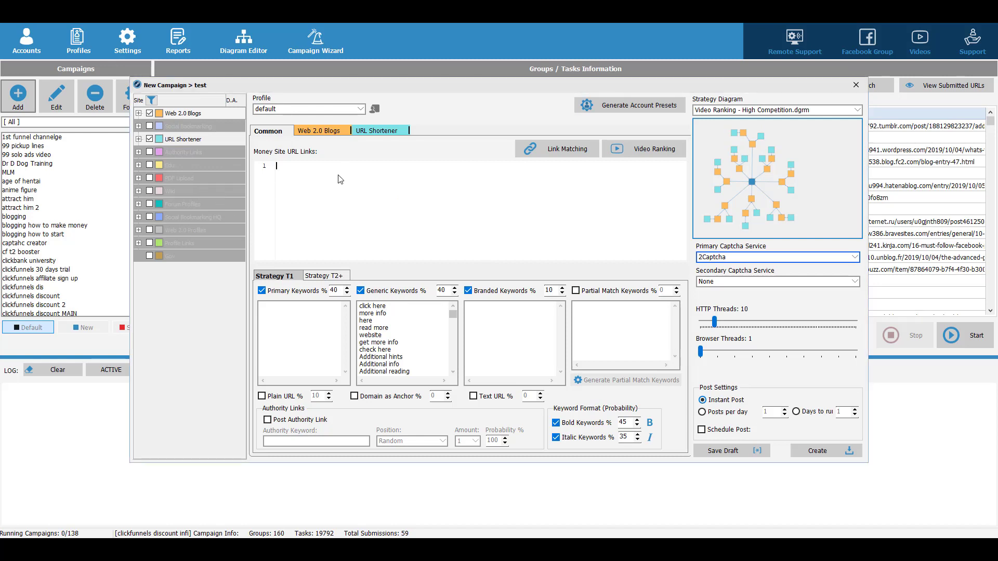
{"action": "type", "text": "hy"}
{"action": "key", "text": "BackSpace"}
{"action": "type", "text": "ttps://nicktsai.com"}
{"action": "left_click_drag", "start_coordinate": [354, 180], "coordinate": [274, 166]}
{"action": "key", "text": "BackSpace"}
- Generate video ranking links for the YouTube video ID 123131 and clear them from the money site links
{"action": "left_click", "coordinate": [616, 151]}
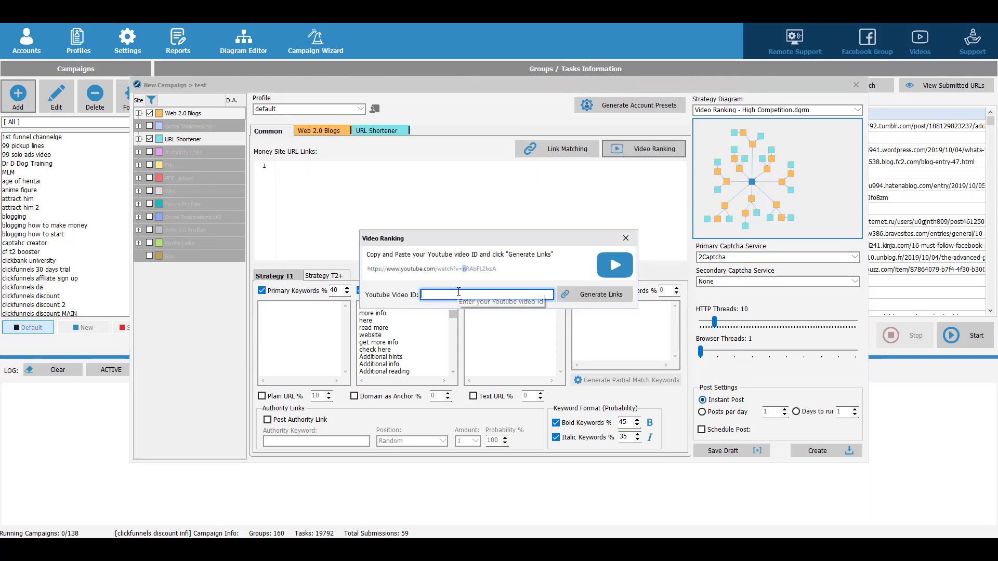
{"action": "type", "text": "123131"}
{"action": "left_click", "coordinate": [582, 293]}
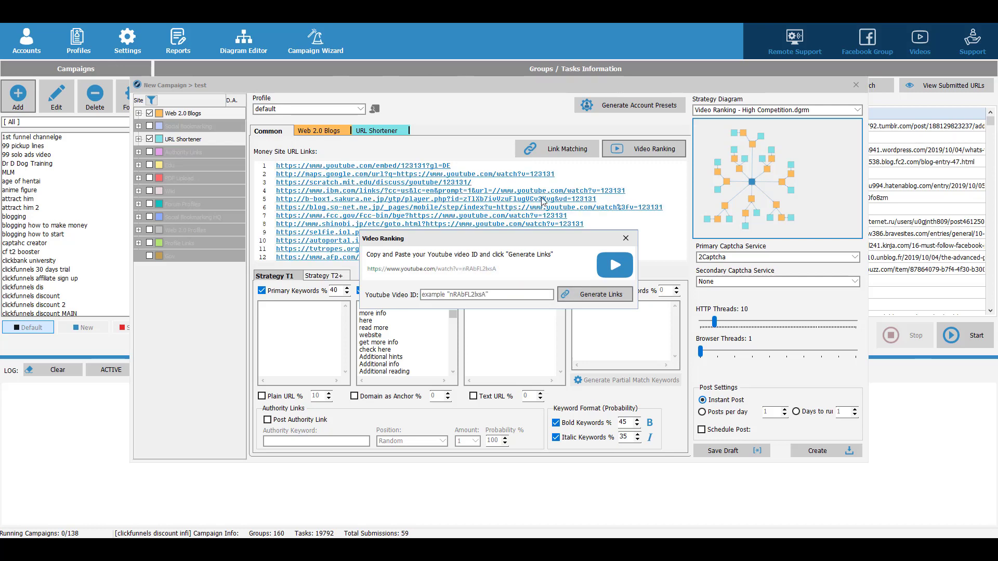
{"action": "left_click", "coordinate": [626, 238]}
{"action": "left_click_drag", "start_coordinate": [619, 182], "coordinate": [670, 154]}
{"action": "left_click", "coordinate": [648, 175]}
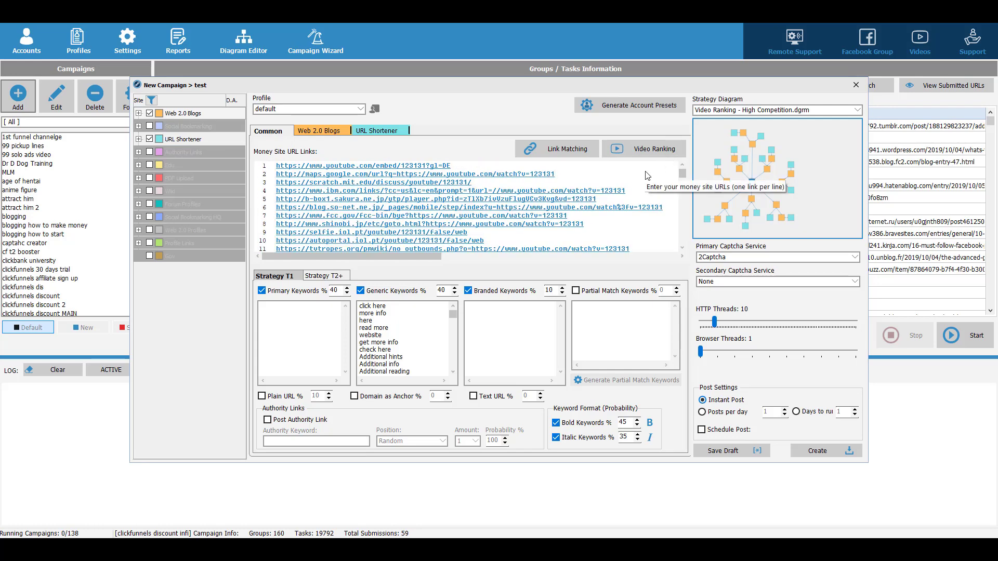
{"action": "key", "text": "ctrl+a"}
{"action": "key", "text": "BackSpace"}
- Enter the money site's https URL and duplicate it on a second line of the money site links
{"action": "type", "text": "h"}
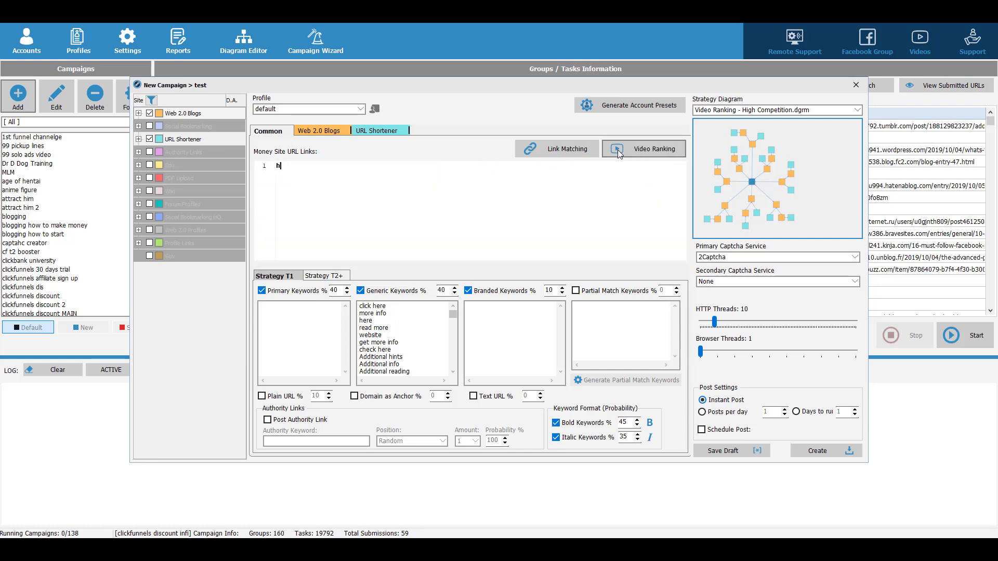
{"action": "type", "text": "ttps://nicktsai.com"}
{"action": "key", "text": "ctrl+a"}
{"action": "key", "text": "ctrl+c"}
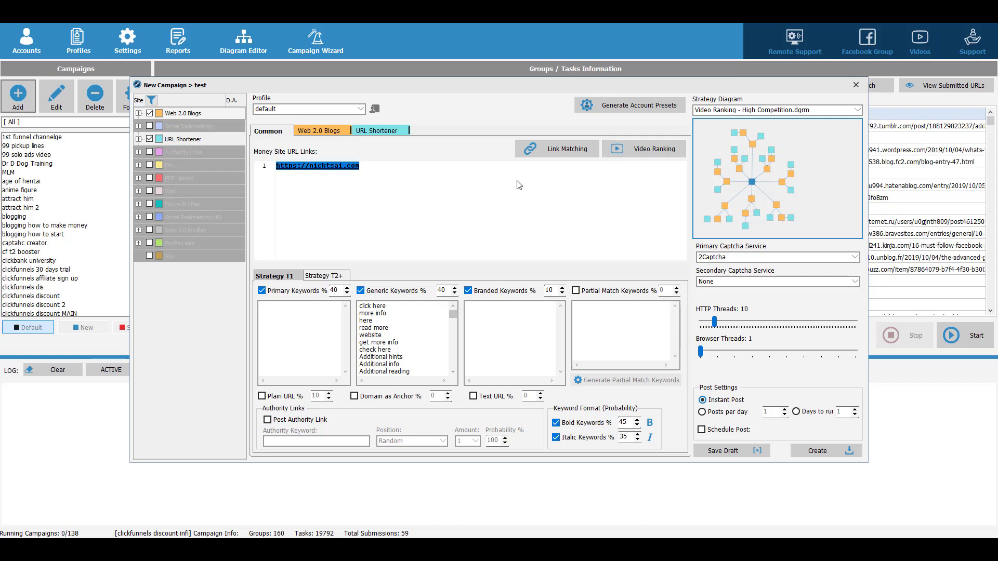
{"action": "key", "text": "Home"}
{"action": "key", "text": "Return"}
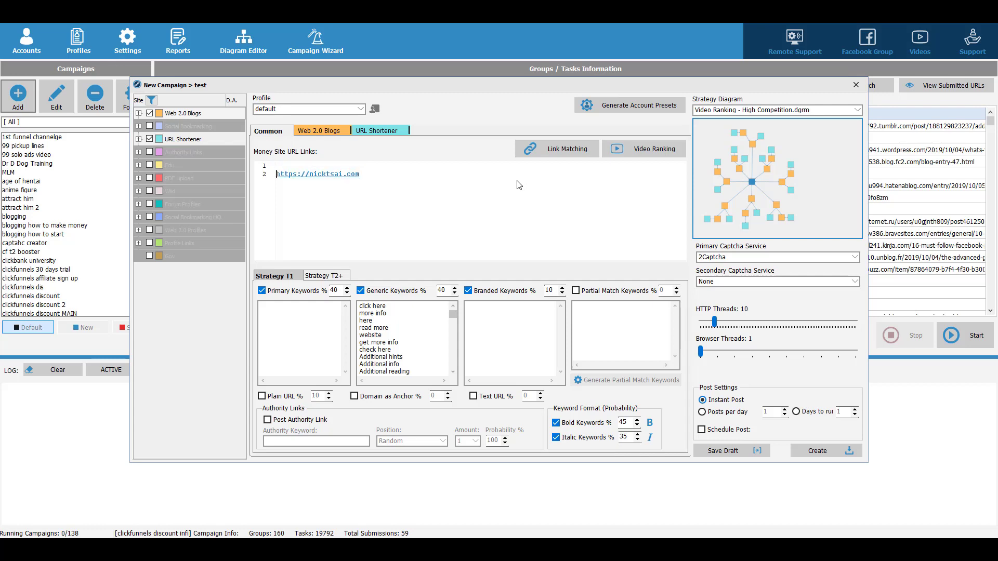
{"action": "key", "text": "Up"}
{"action": "key", "text": "ctrl+v"}
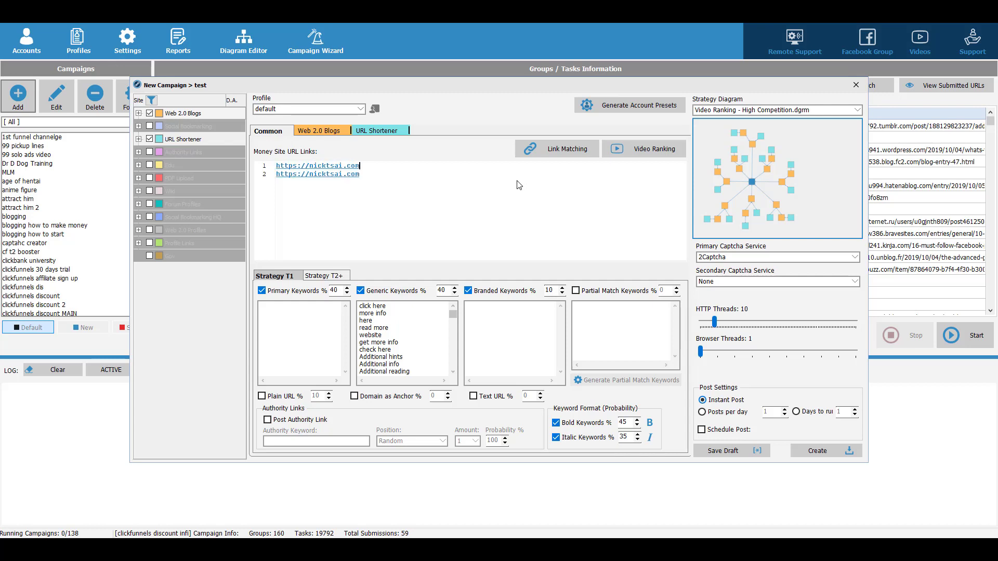
- Review the link matching options that assign keyword categories to the money site URL
{"action": "left_click", "coordinate": [560, 149]}
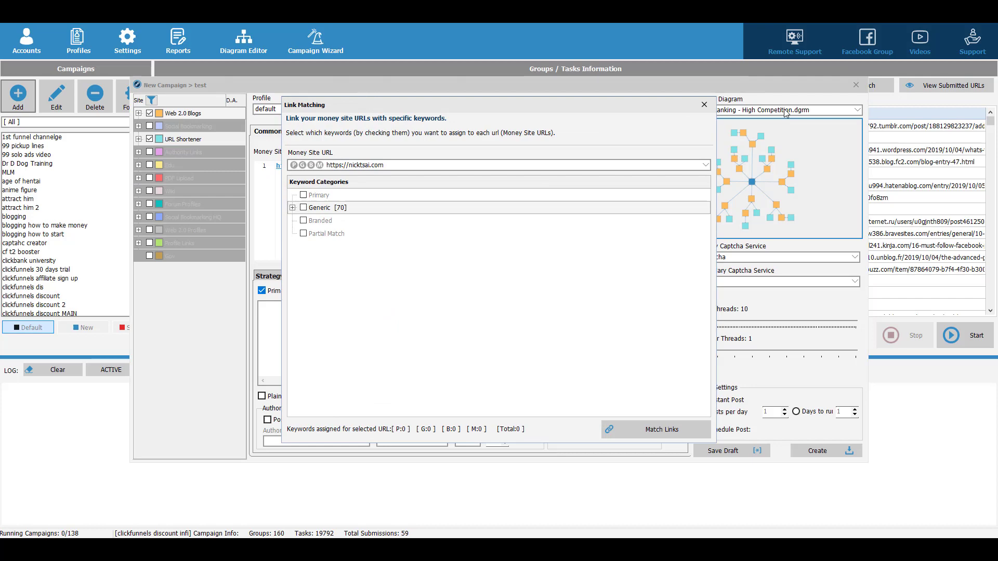
{"action": "left_click", "coordinate": [704, 104]}
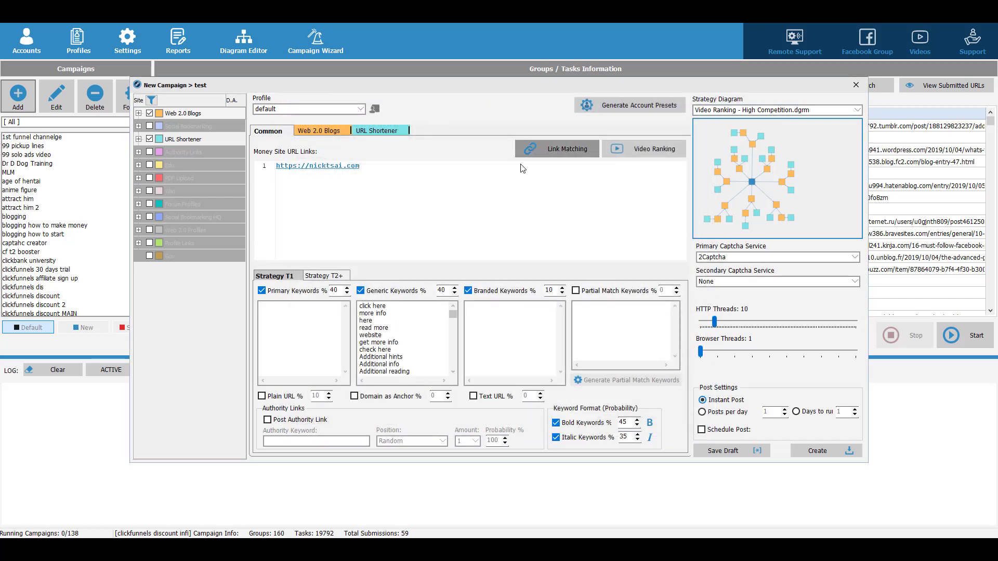
{"action": "left_click", "coordinate": [559, 149]}
{"action": "left_click", "coordinate": [704, 104]}
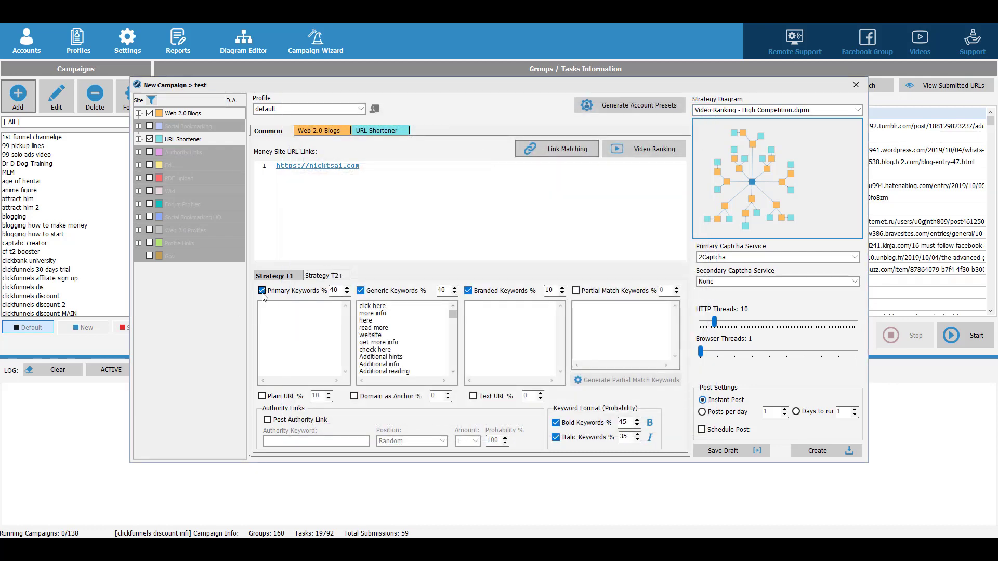
- Enter the Strategy T1 primary keywords website design, funnel building, funnel building classes and funnel building agency, one per line
{"action": "left_click", "coordinate": [297, 325]}
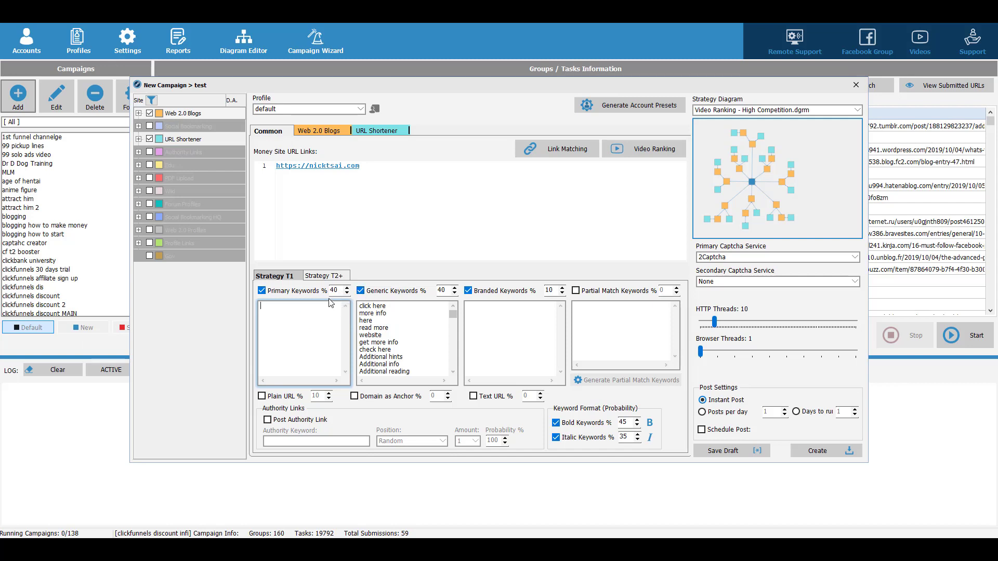
{"action": "type", "text": "webs"}
{"action": "type", "text": "ite d"}
{"action": "type", "text": "esign "}
{"action": "type", "text": "funnel bu"}
{"action": "type", "text": "iilding"}
{"action": "key", "text": "Return"}
{"action": "type", "text": "funnel building classes funnel building agency"}
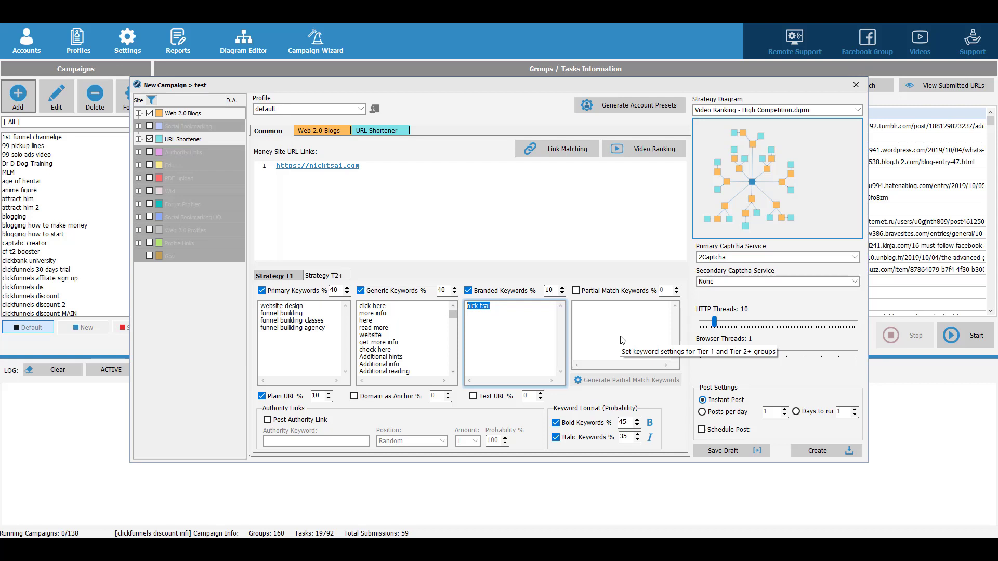
- Enter the Strategy T2+ primary keywords seo, seo agency and seo business, one per line
{"action": "left_click", "coordinate": [321, 277]}
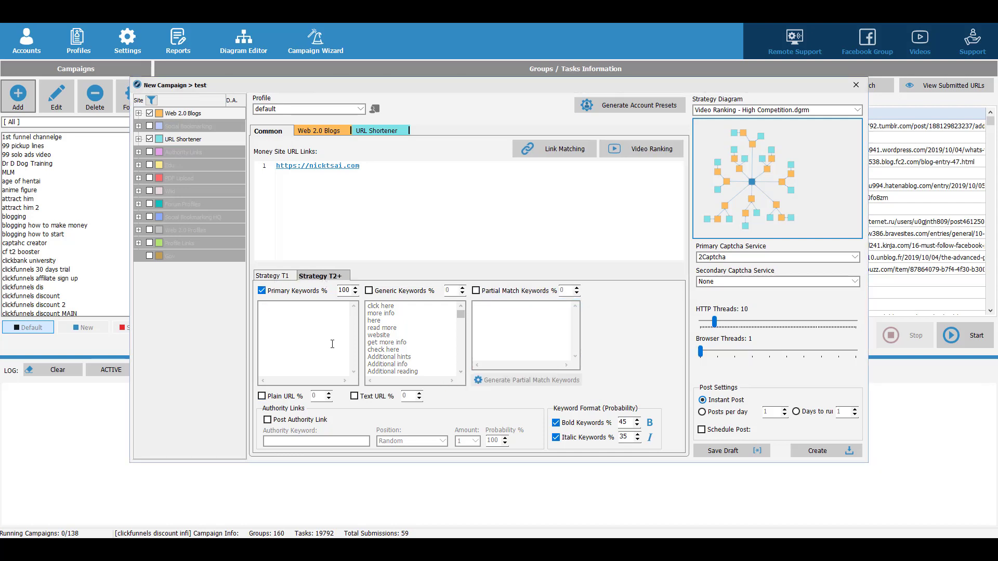
{"action": "left_click", "coordinate": [313, 356]}
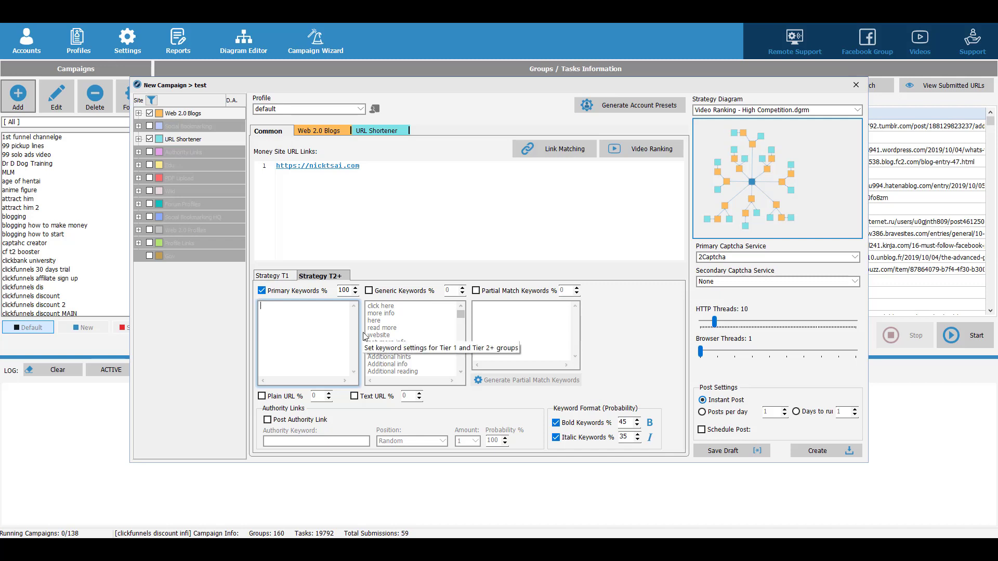
{"action": "type", "text": "seo agency "}
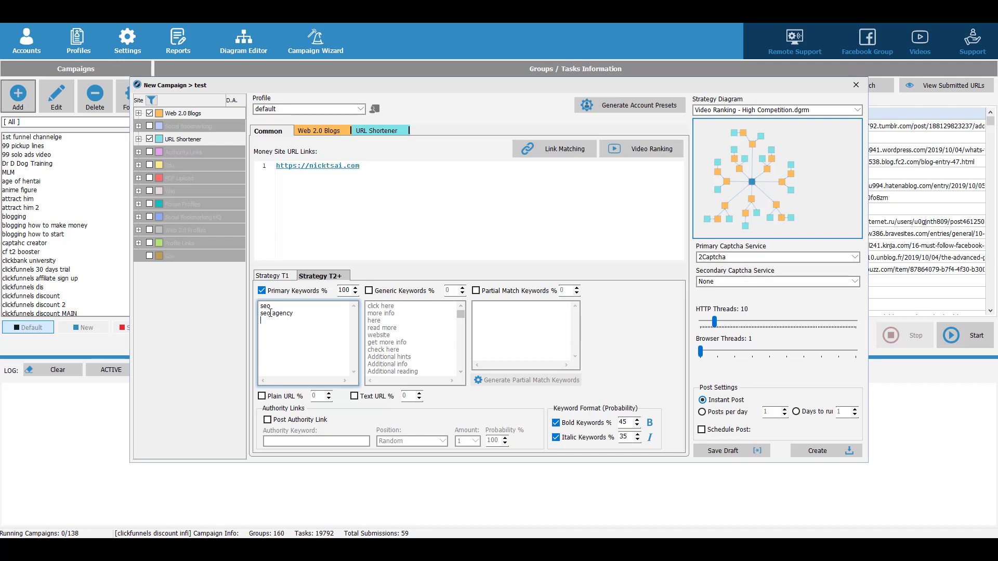
{"action": "type", "text": "seo business"}
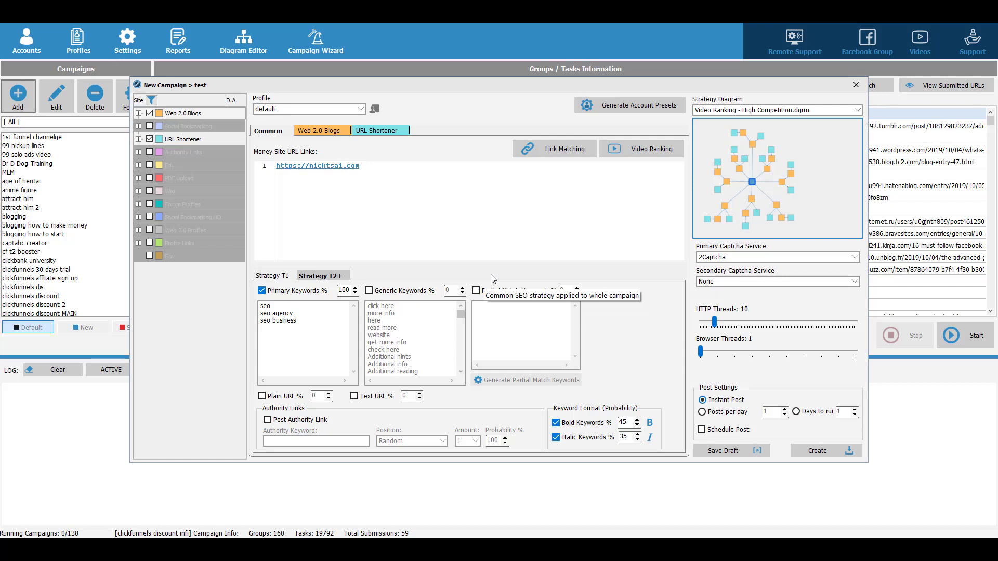
- For the Web 2.0 Blogs (3) T1 group, assign the existing acxvzcv account preset and the Colinkri indexer
{"action": "left_click", "coordinate": [318, 131]}
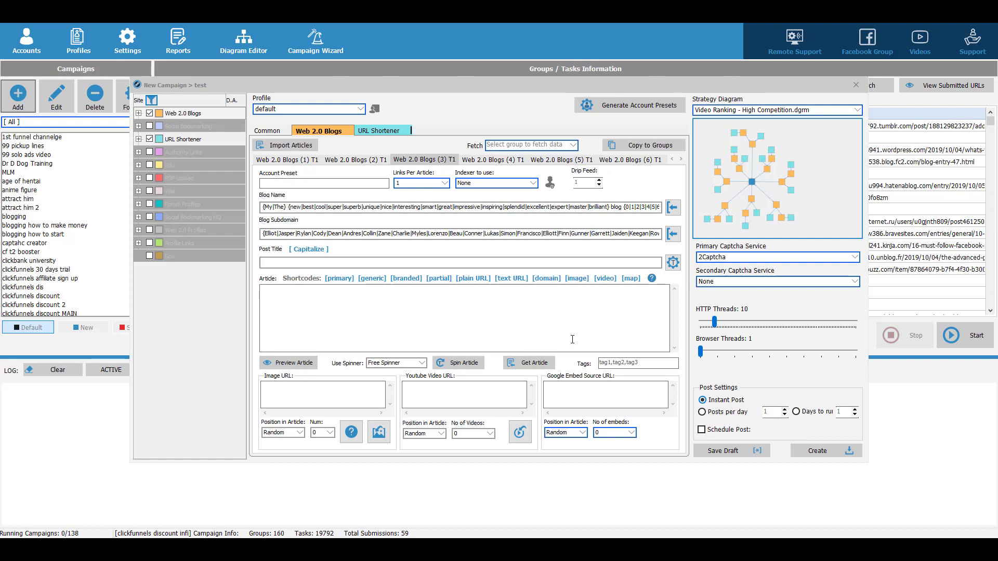
{"action": "left_click", "coordinate": [342, 186]}
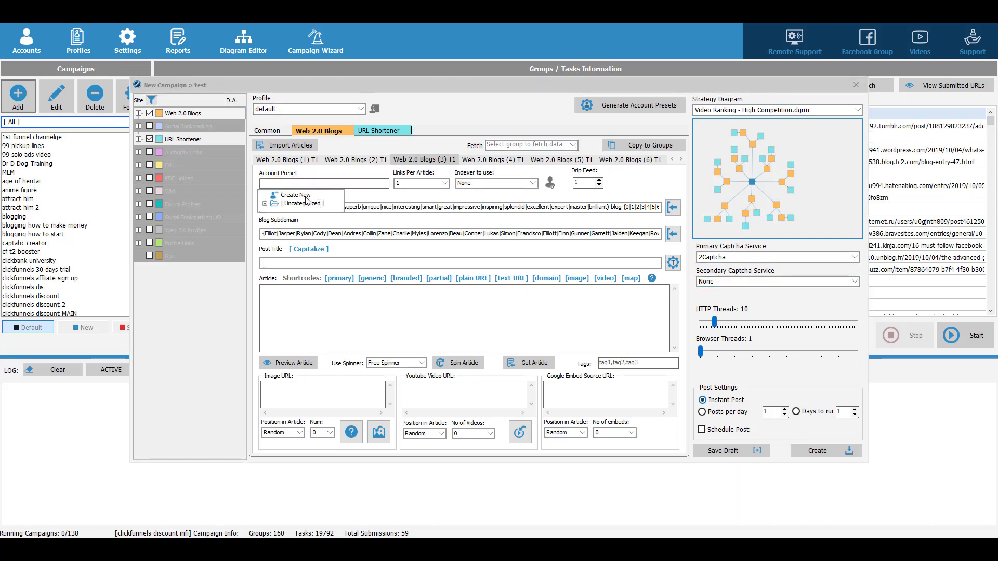
{"action": "left_click", "coordinate": [273, 203]}
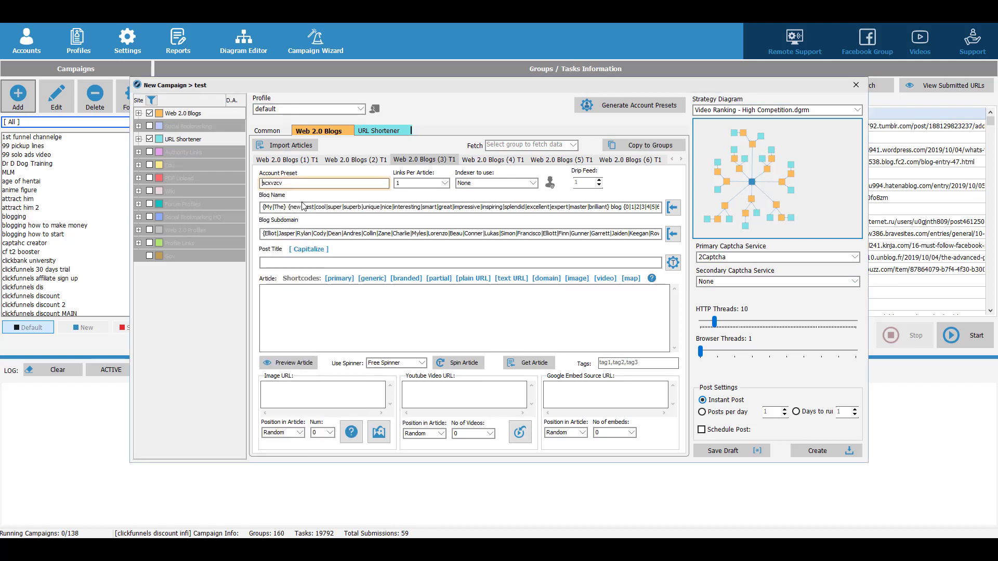
{"action": "left_click", "coordinate": [492, 185]}
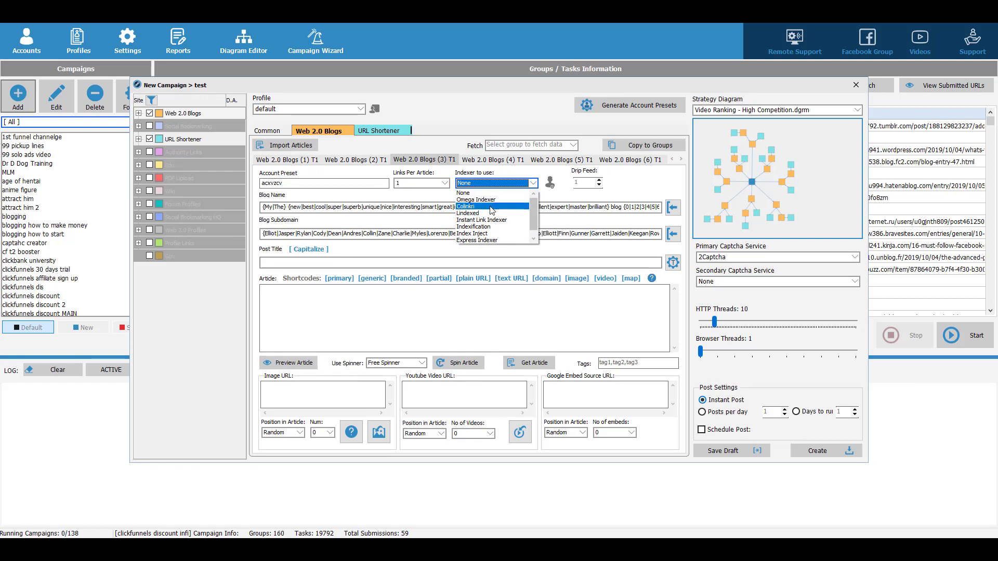
{"action": "left_click", "coordinate": [488, 207]}
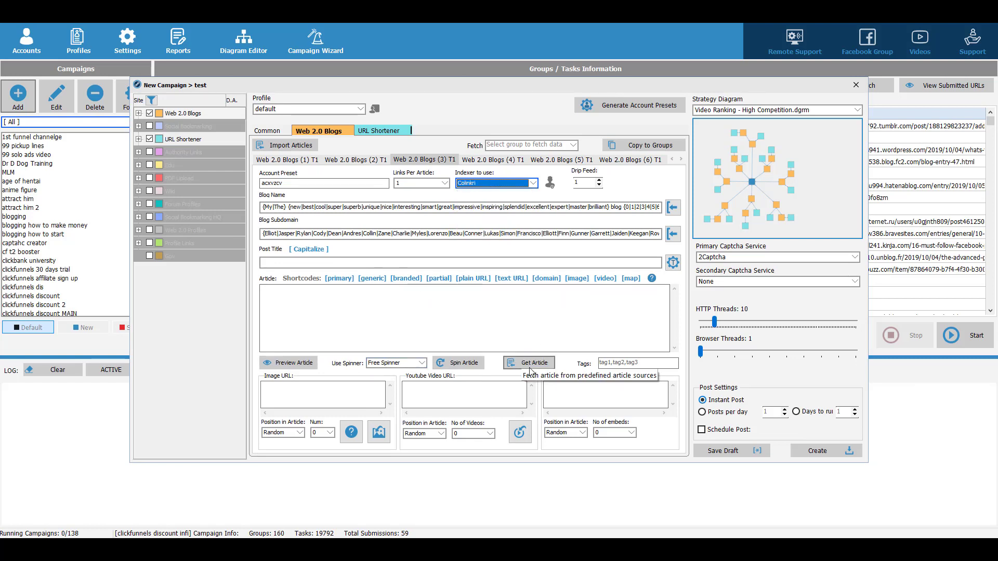
- Fetch an article for the Web 2.0 Blogs (3) T1 group from EzineArticles (Free) with the keyword seo
{"action": "left_click", "coordinate": [531, 364]}
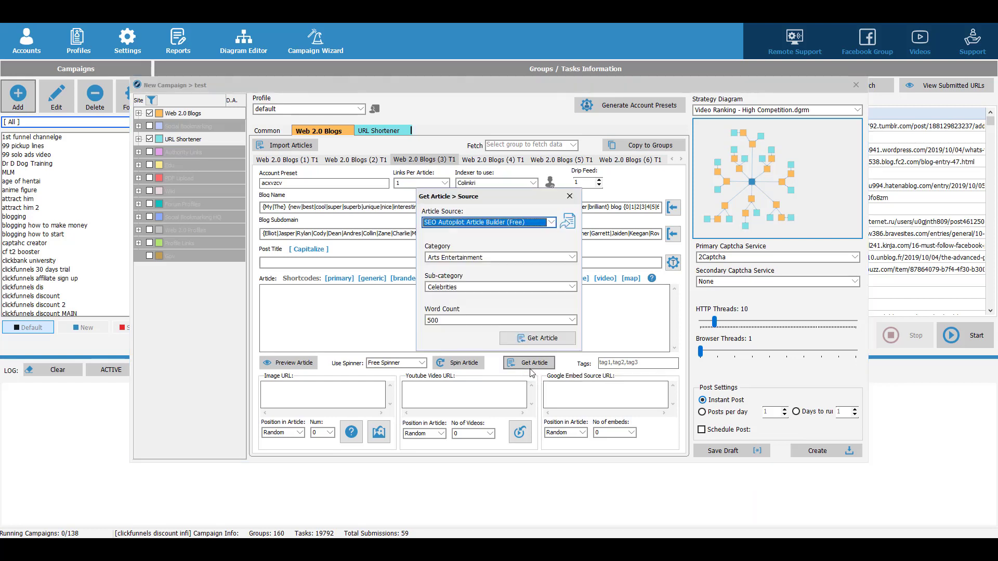
{"action": "left_click", "coordinate": [475, 222]}
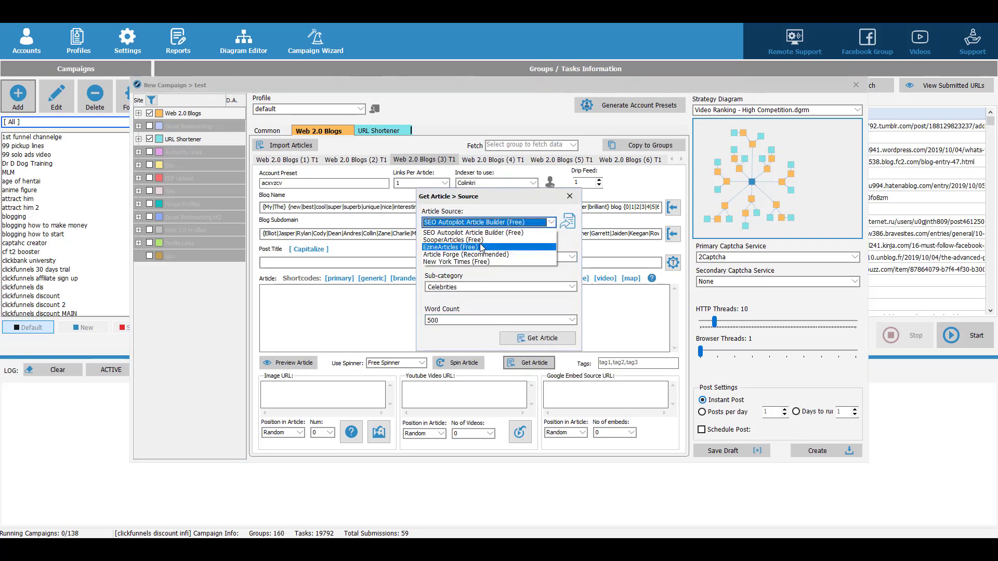
{"action": "left_click", "coordinate": [464, 225]}
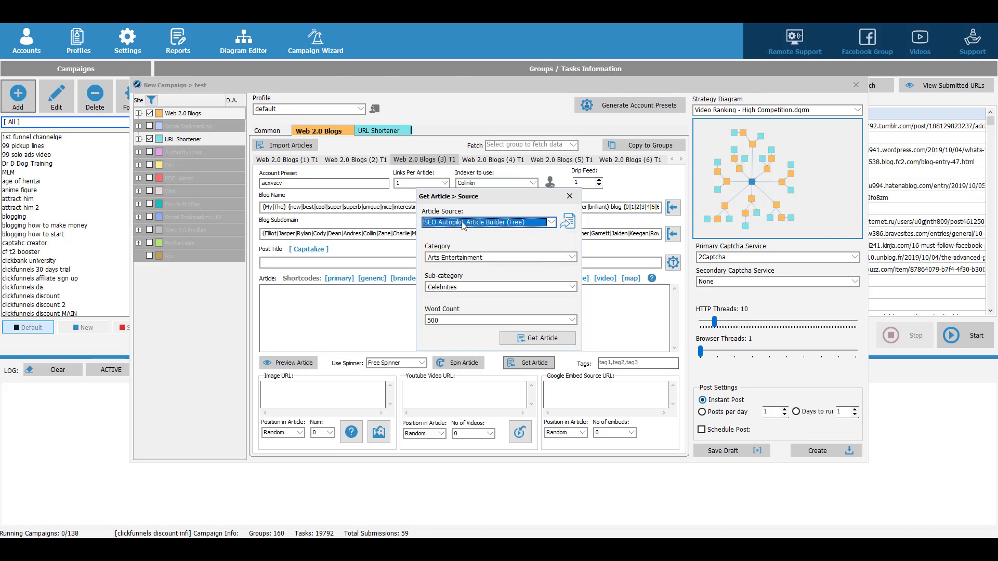
{"action": "left_click", "coordinate": [464, 224]}
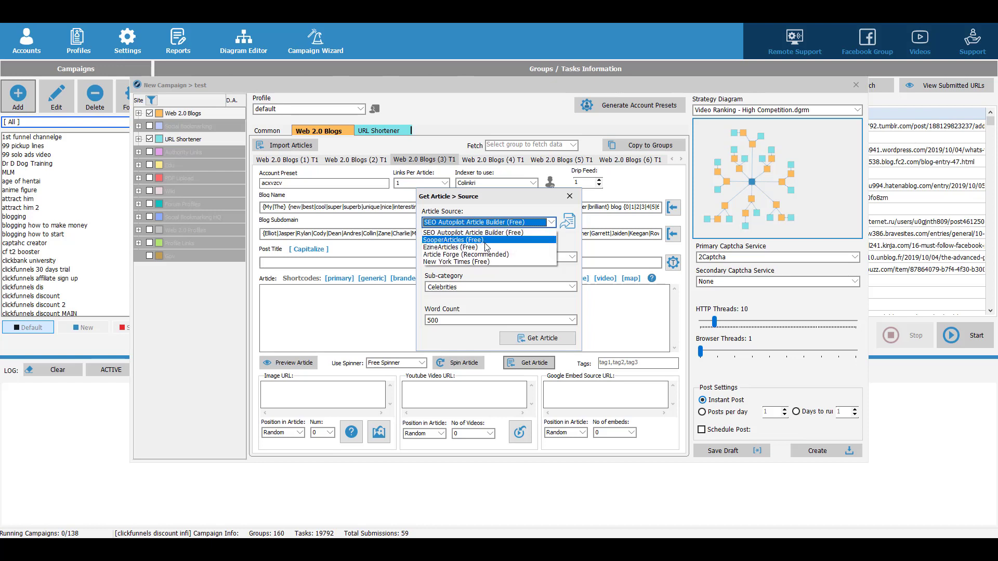
{"action": "left_click", "coordinate": [485, 247]}
{"action": "type", "text": "s"}
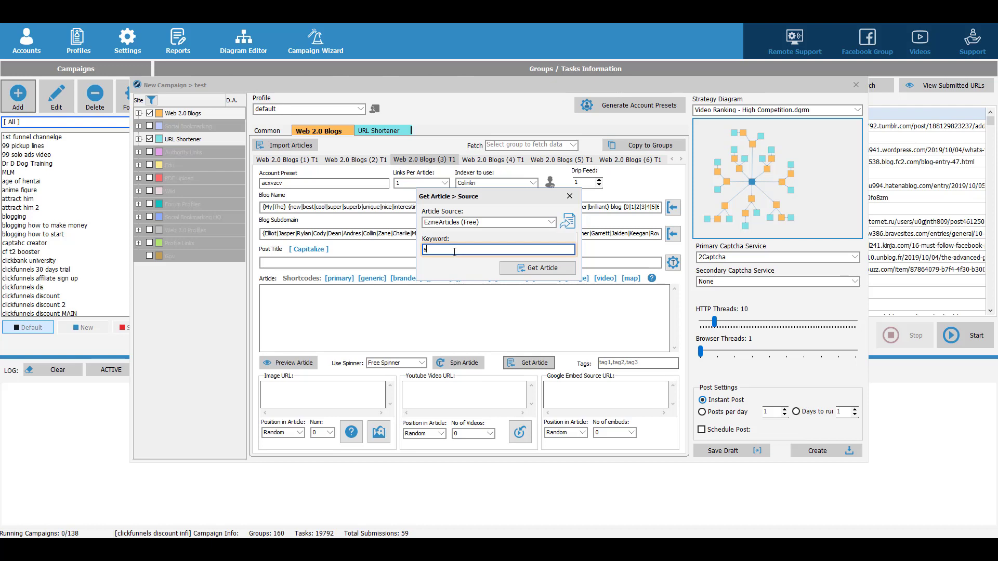
{"action": "type", "text": "eo"}
{"action": "left_click", "coordinate": [520, 271]}
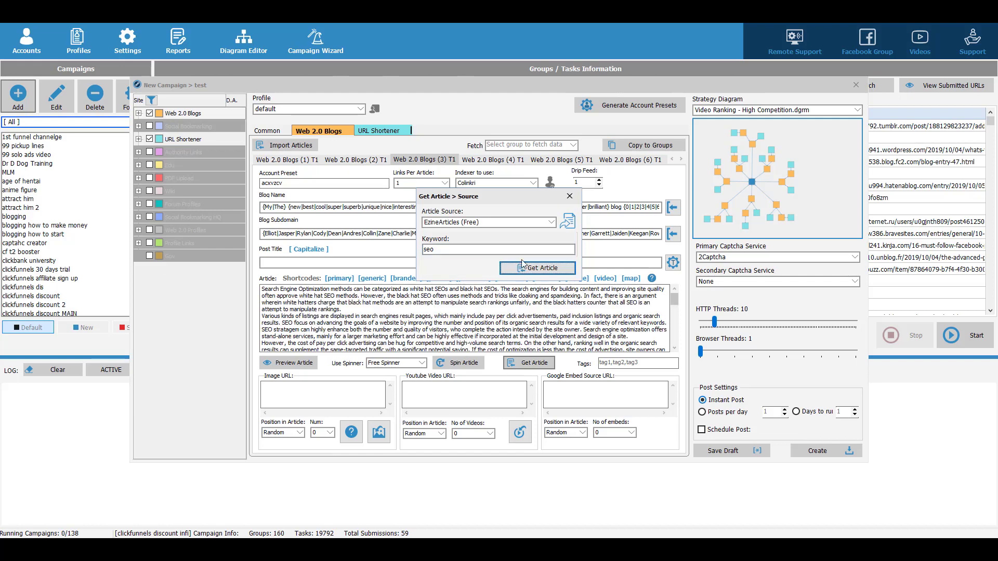
{"action": "left_click", "coordinate": [569, 196]}
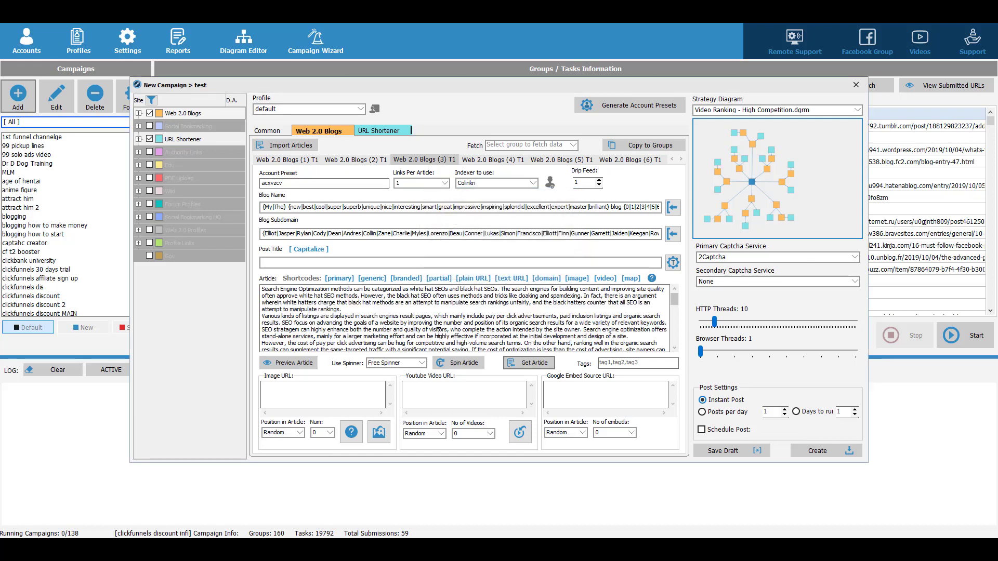
- Spin the fetched article with the Free Spinner and generate spun post titles for it
{"action": "left_click", "coordinate": [415, 363]}
{"action": "left_click", "coordinate": [395, 373]}
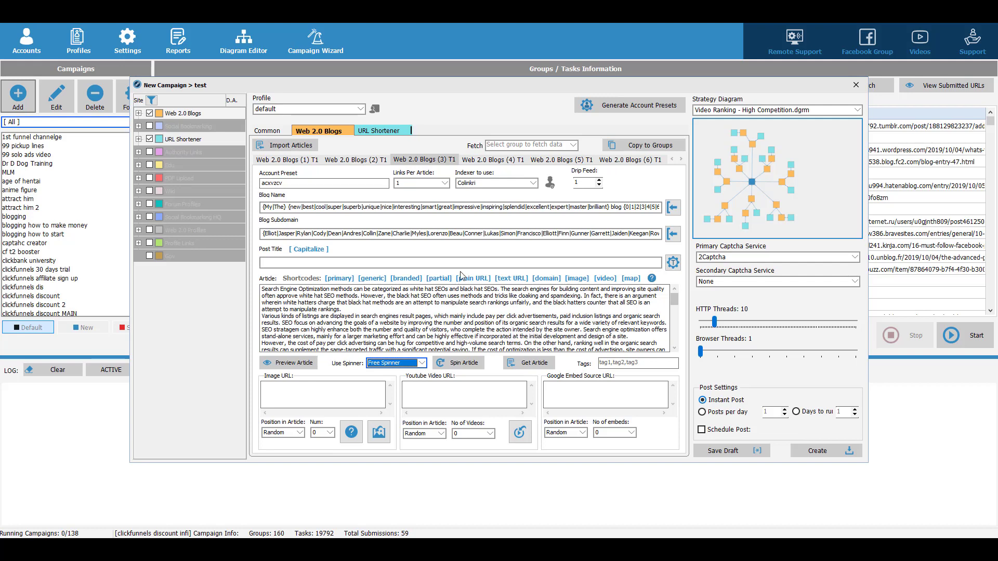
{"action": "left_click", "coordinate": [389, 367]}
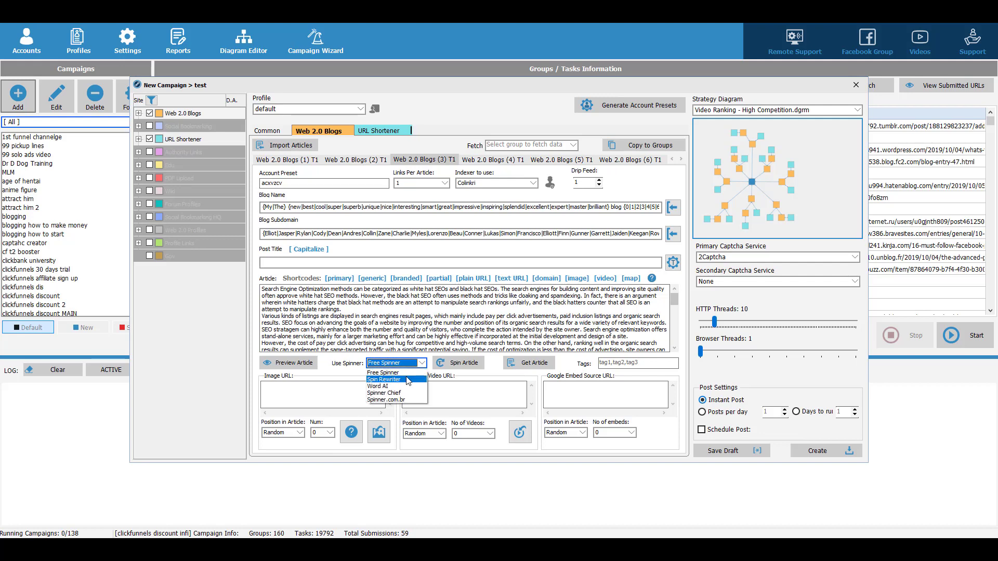
{"action": "left_click", "coordinate": [408, 380]}
{"action": "left_click", "coordinate": [387, 364]}
{"action": "left_click", "coordinate": [391, 373]}
{"action": "left_click", "coordinate": [450, 363]}
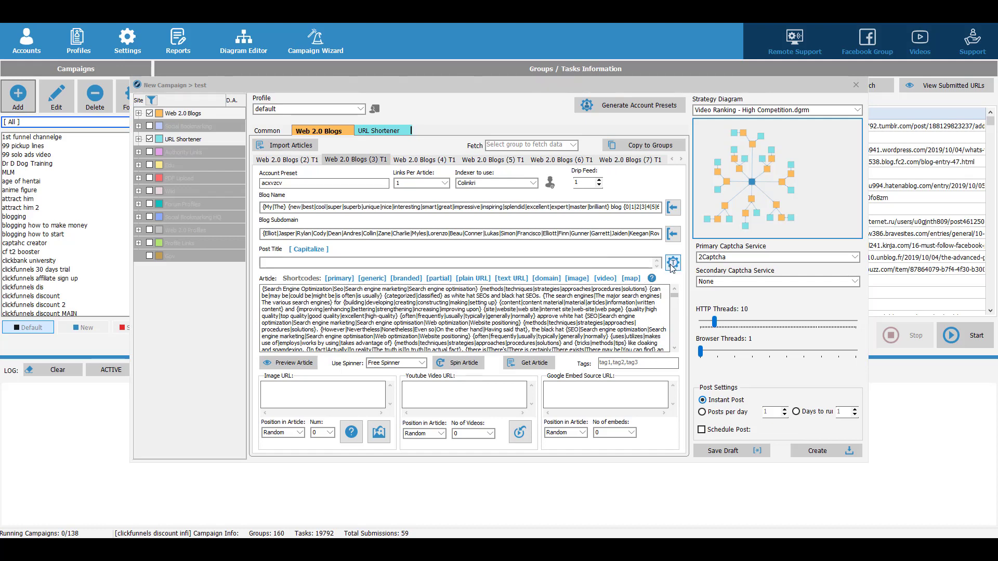
{"action": "left_click", "coordinate": [673, 263]}
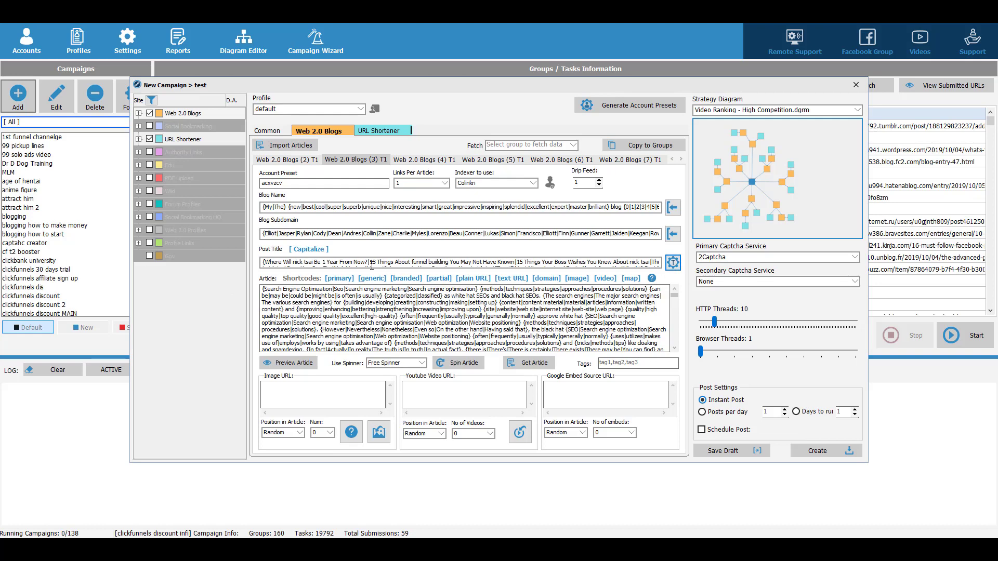
{"action": "left_click_drag", "start_coordinate": [354, 262], "coordinate": [364, 229]}
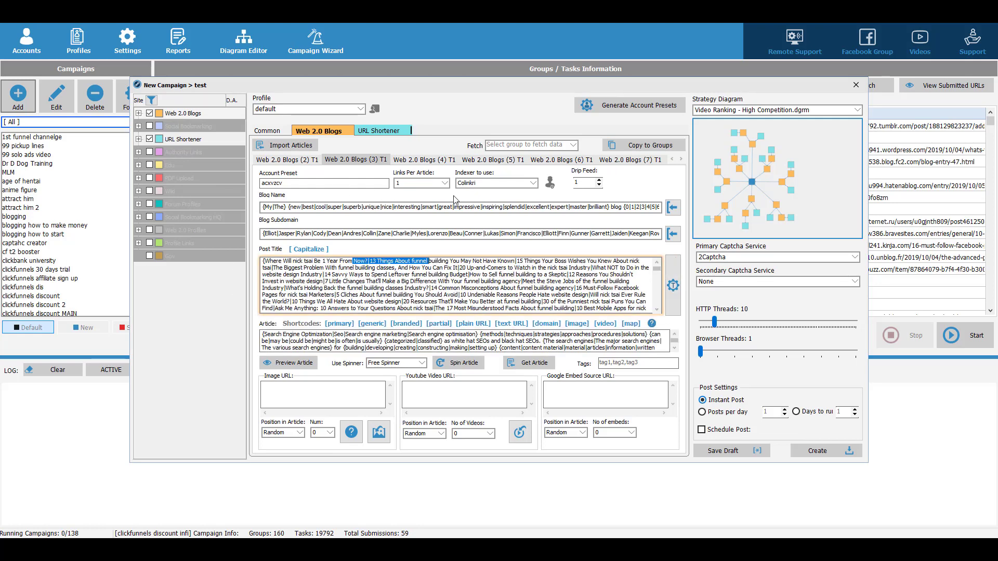
- Copy all fields of Web 2.0 Blogs (3) T1 to the other Web 2.0 Blogs groups and check group (4)
{"action": "key", "text": "ctrl+Tab"}
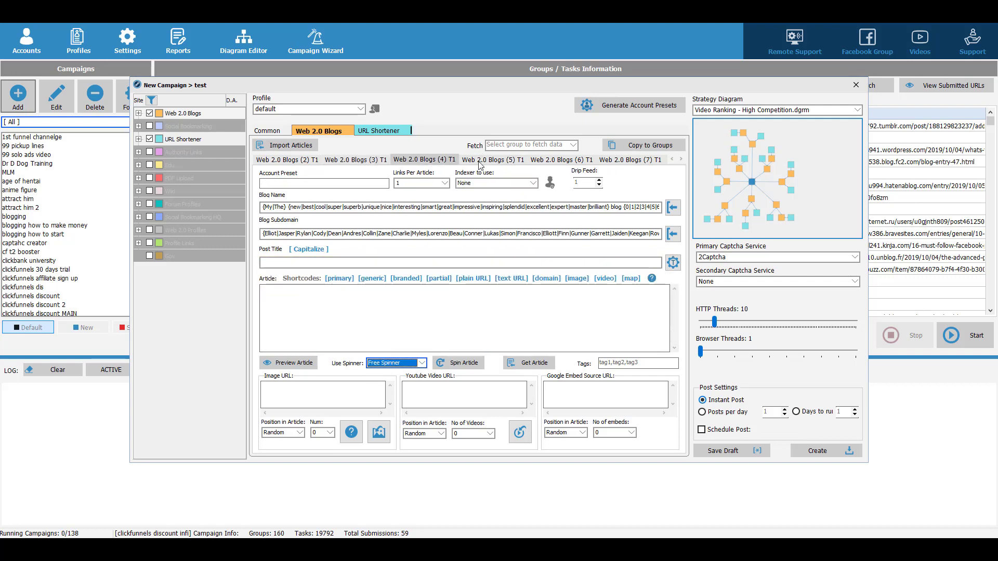
{"action": "left_click", "coordinate": [371, 159]}
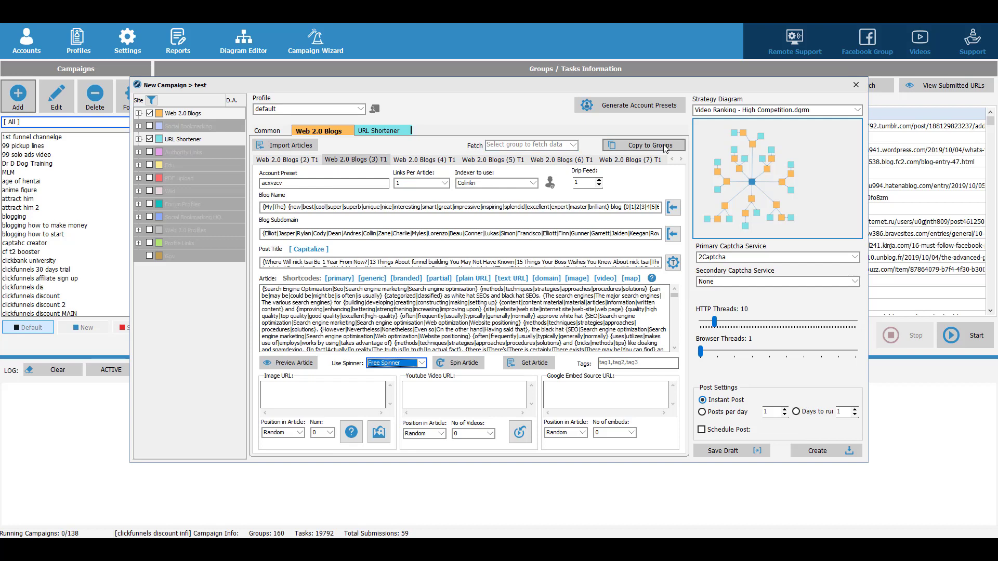
{"action": "left_click", "coordinate": [649, 146]}
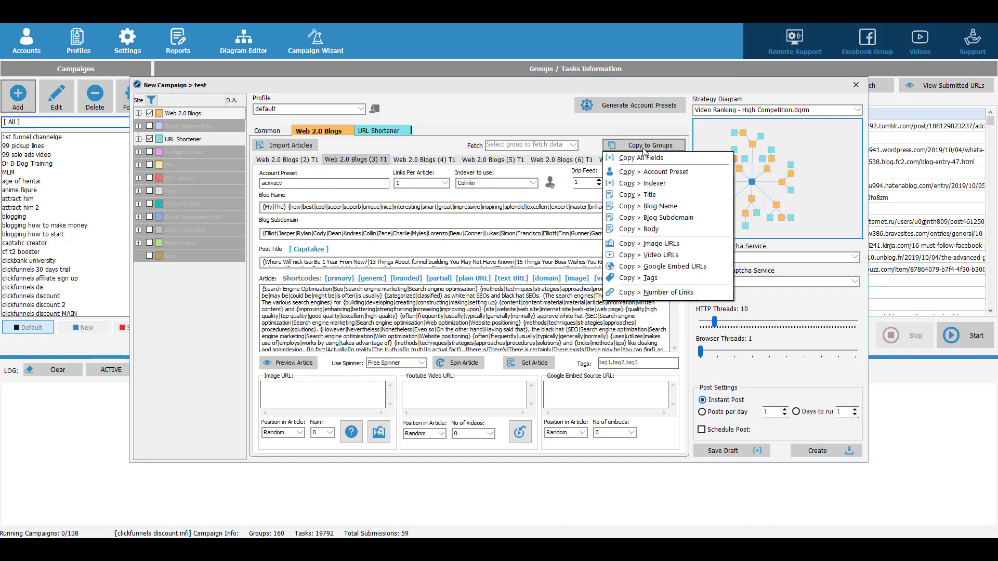
{"action": "left_click", "coordinate": [645, 158]}
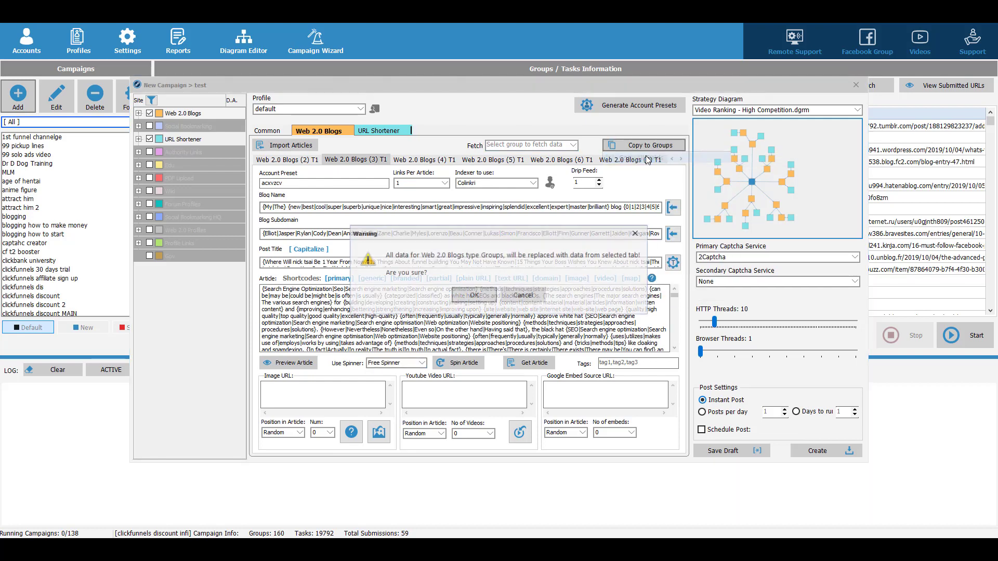
{"action": "left_click", "coordinate": [475, 295]}
{"action": "left_click", "coordinate": [407, 161]}
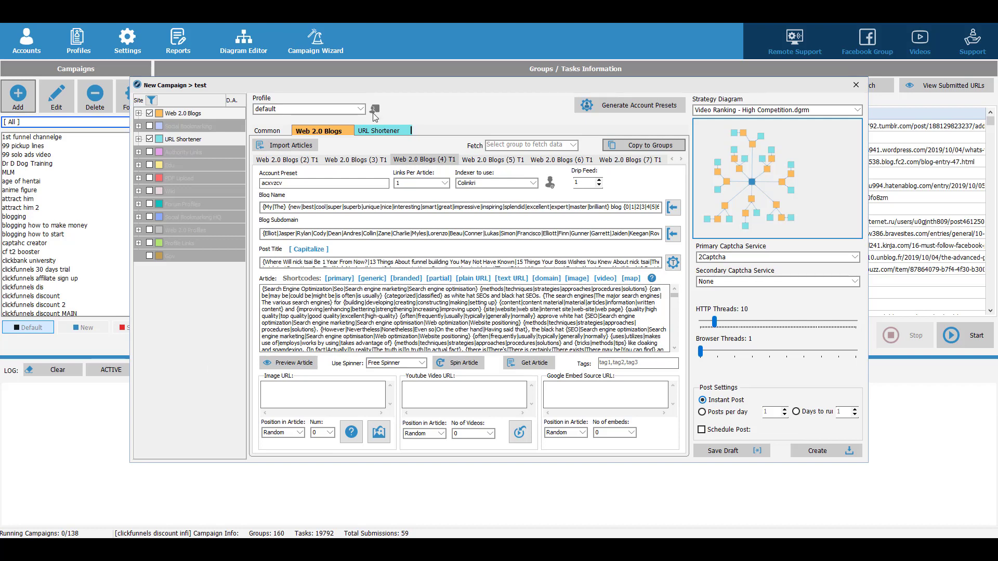
- Check the URL Shortener group settings and create the test campaign
{"action": "left_click", "coordinate": [361, 134]}
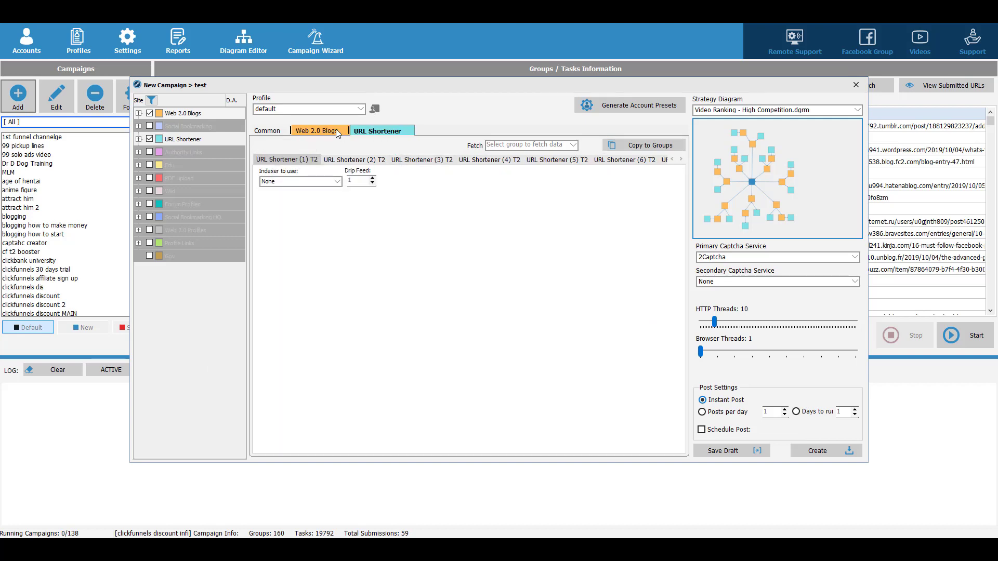
{"action": "left_click", "coordinate": [336, 131]}
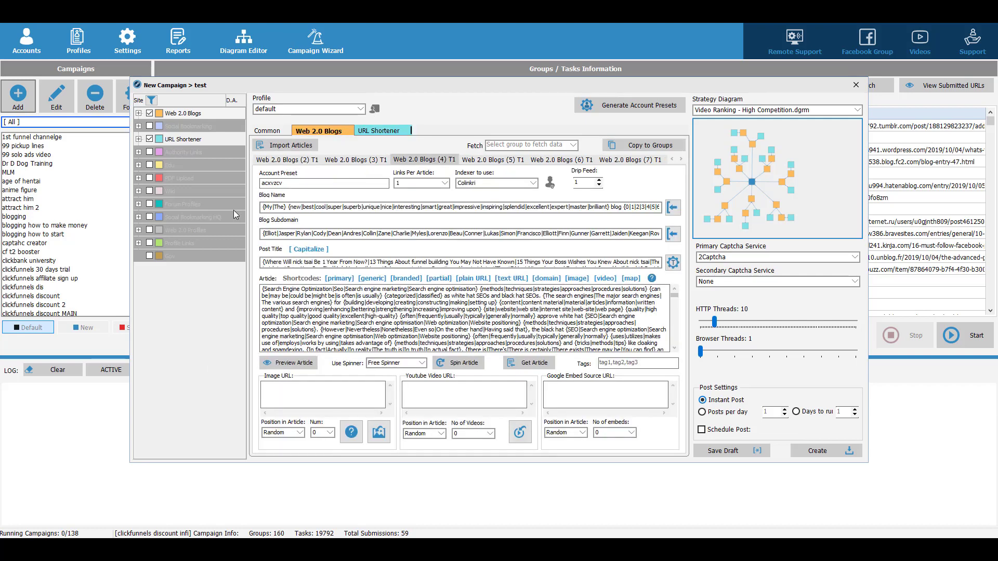
{"action": "left_click", "coordinate": [819, 449]}
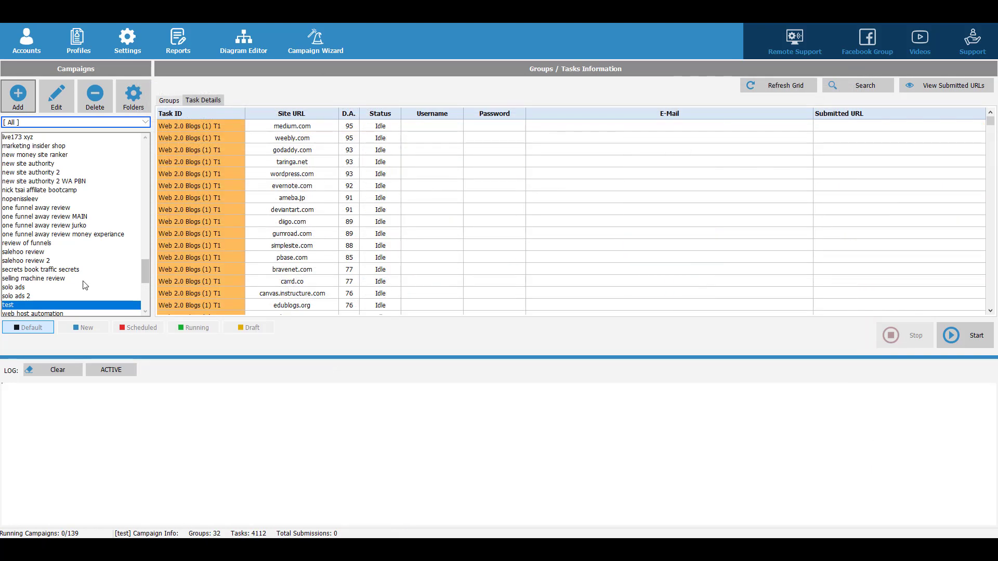
- Duplicate the solo ads 2 campaign under the name solo ads 3
{"action": "left_click", "coordinate": [45, 294]}
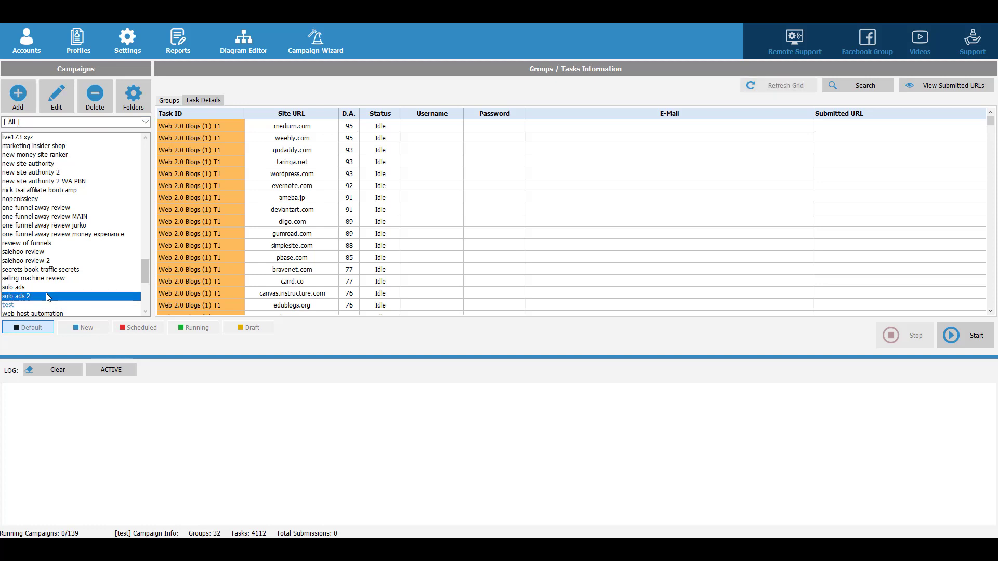
{"action": "right_click", "coordinate": [46, 295]}
{"action": "left_click", "coordinate": [75, 321]}
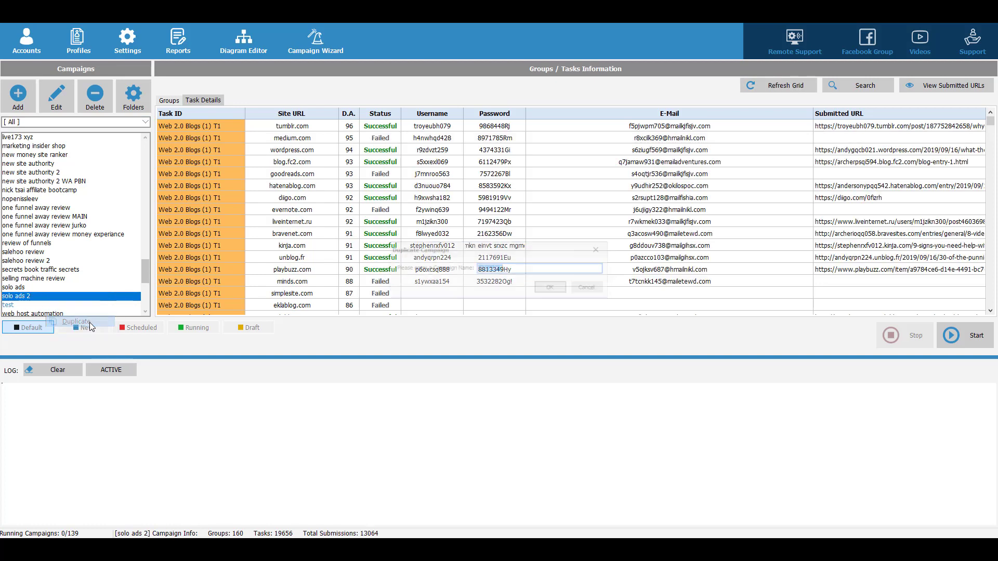
{"action": "key", "text": "End"}
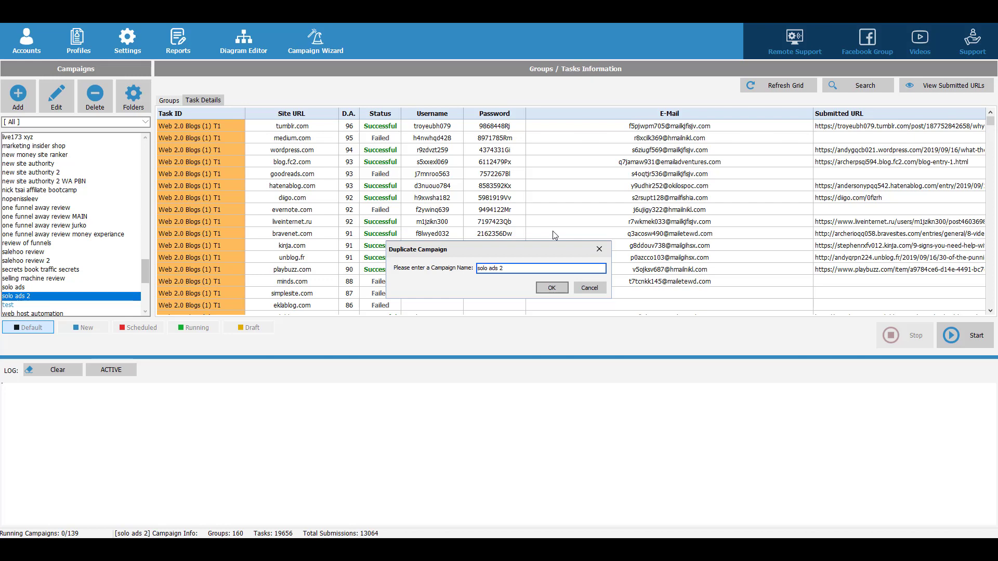
{"action": "key", "text": "BackSpace"}
{"action": "type", "text": "3"}
{"action": "key", "text": "Return"}
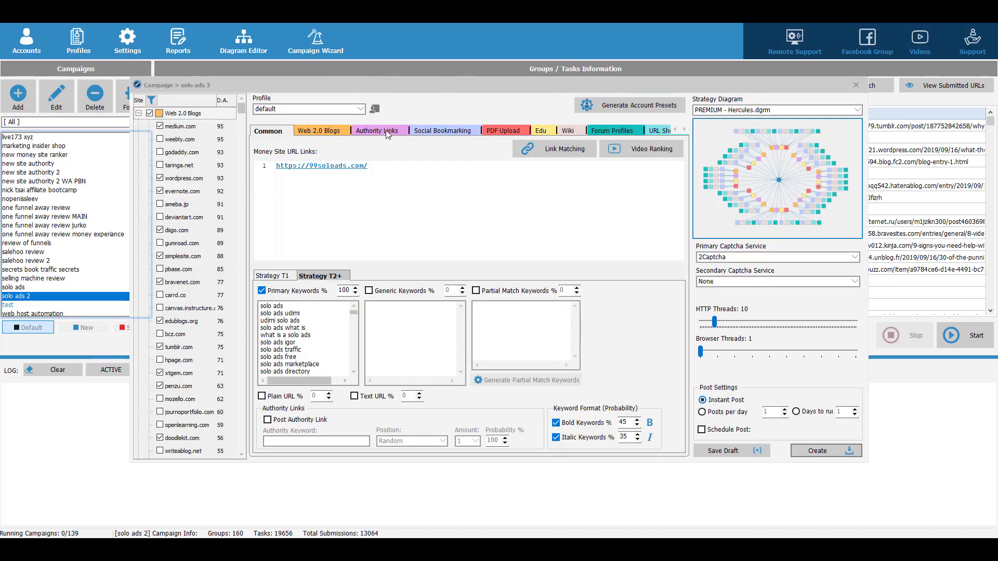
- Review the Authority Links and Edu group settings, including the title generator of the Edu (1) T1 group
{"action": "left_click", "coordinate": [357, 133]}
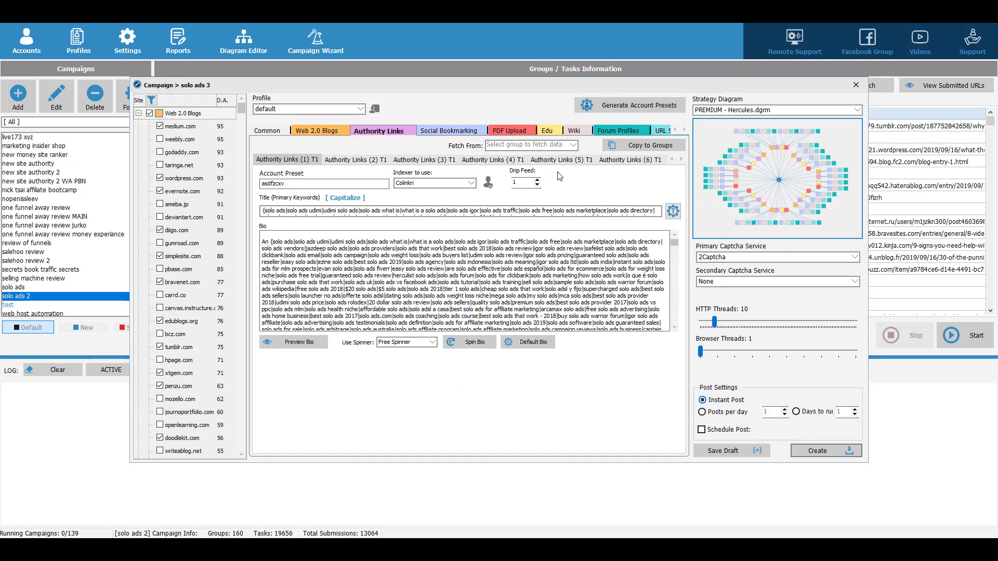
{"action": "left_click", "coordinate": [558, 131]}
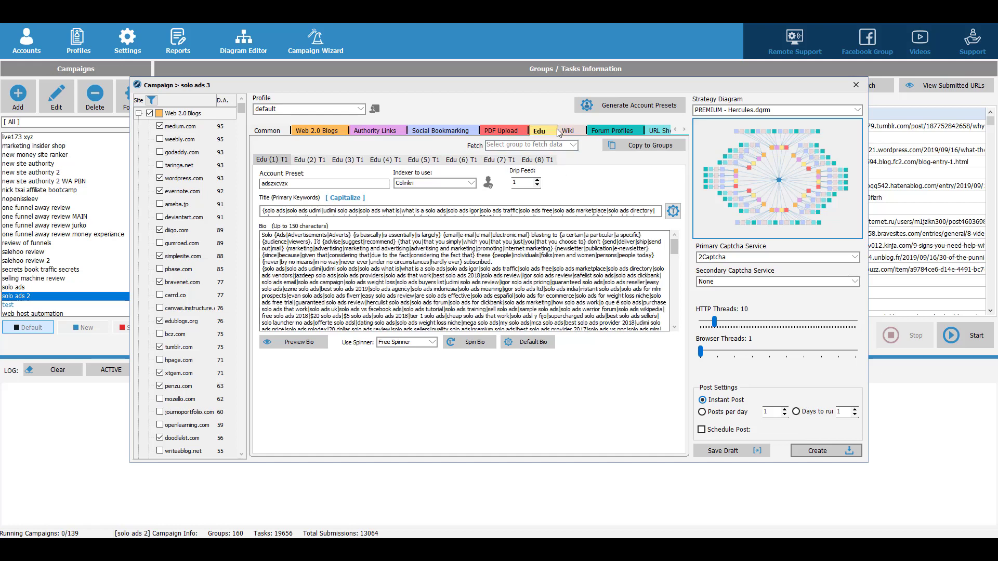
{"action": "left_click", "coordinate": [673, 210]}
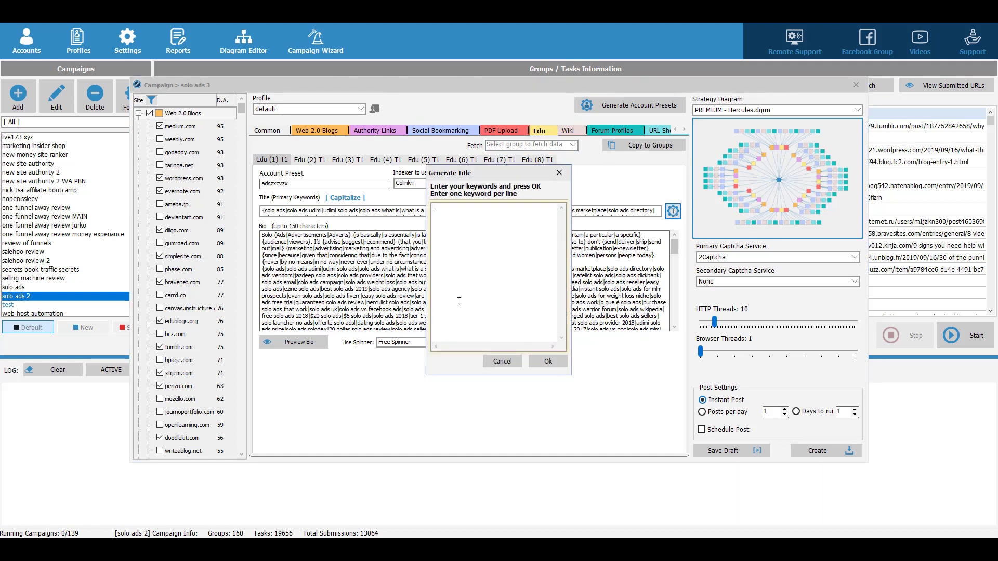
{"action": "left_click", "coordinate": [560, 172]}
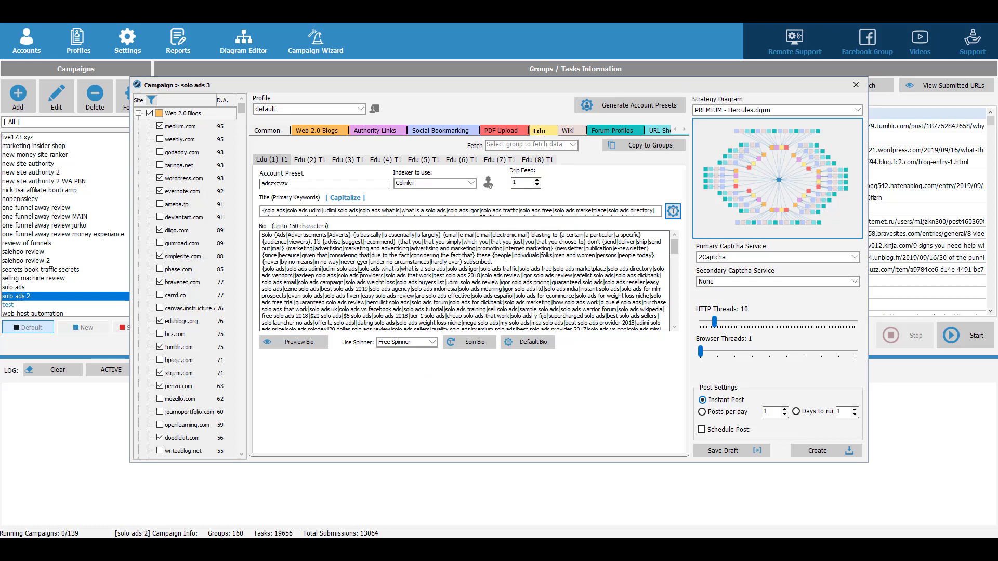
- Replace the bio of the Edu (1) T1 group with the default bio and look through its text
{"action": "left_click_drag", "start_coordinate": [367, 248], "coordinate": [262, 235]}
{"action": "left_click", "coordinate": [451, 284]}
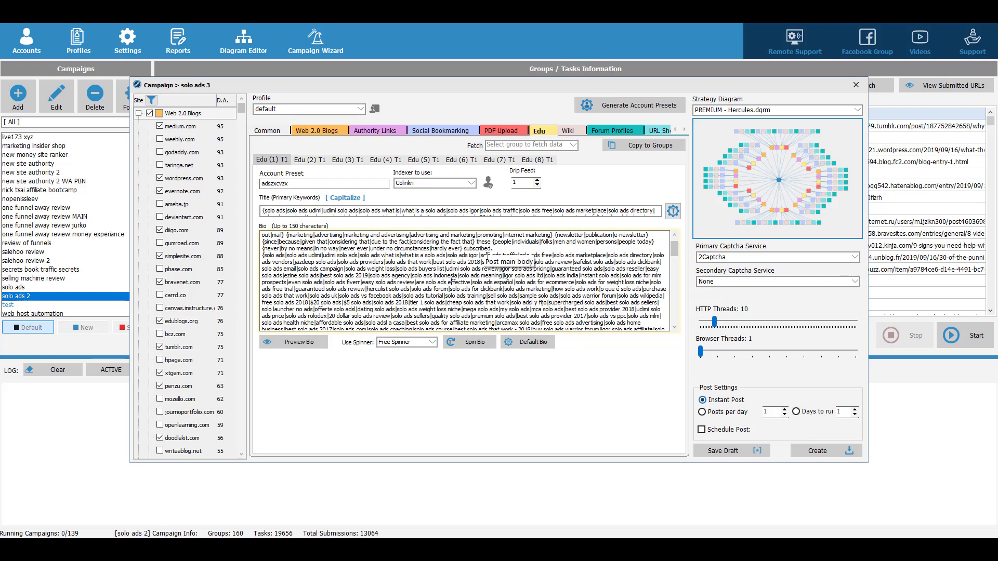
{"action": "left_click", "coordinate": [519, 343]}
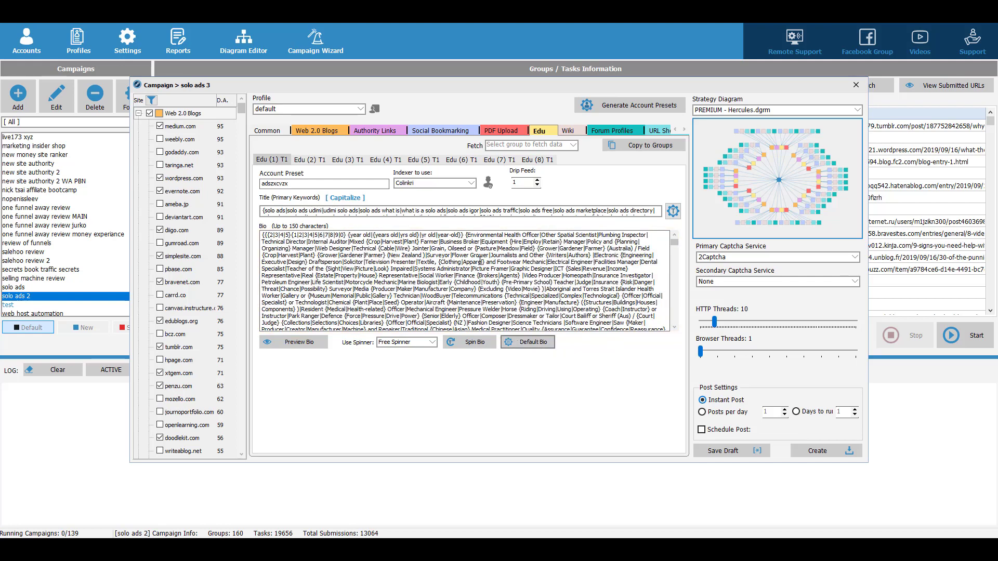
{"action": "scroll", "coordinate": [643, 242], "scroll_direction": "down", "scroll_amount": 5}
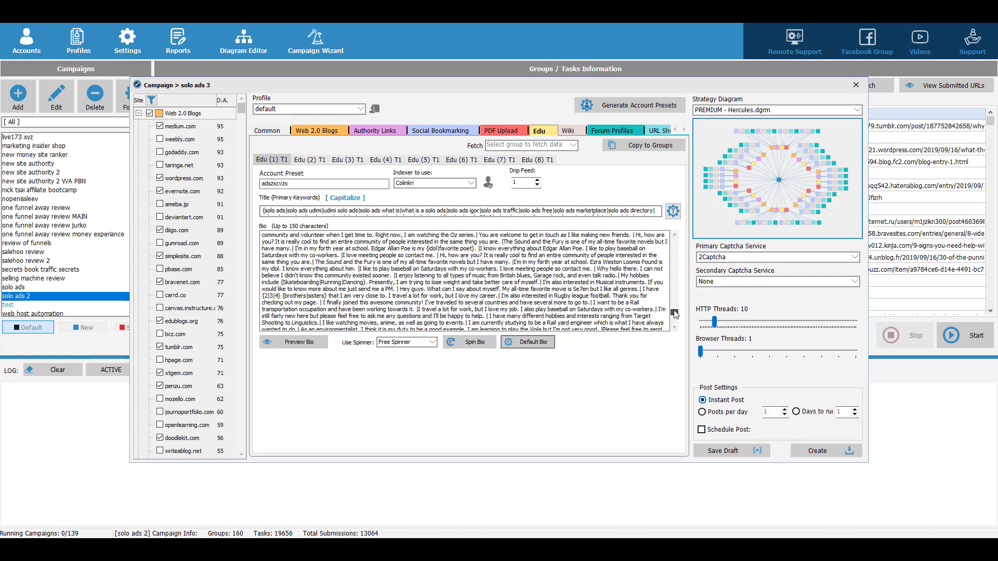
{"action": "scroll", "coordinate": [643, 242], "scroll_direction": "up", "scroll_amount": 5}
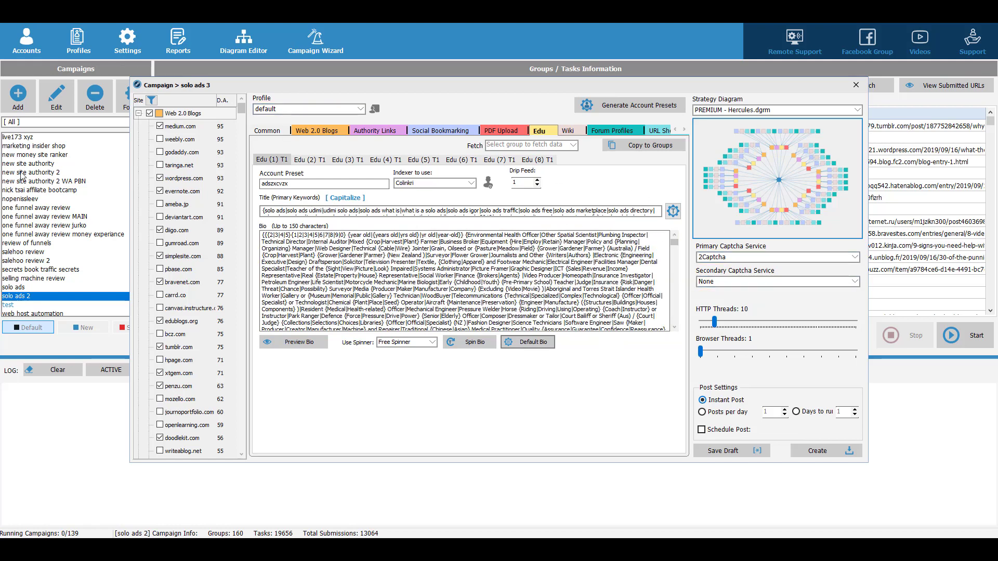
- Collapse the Web 2.0 Blogs site list to check the Social Bookmarking sites, and create and start the solo ads 3 campaign
{"action": "left_click", "coordinate": [149, 114]}
{"action": "left_click", "coordinate": [139, 114]}
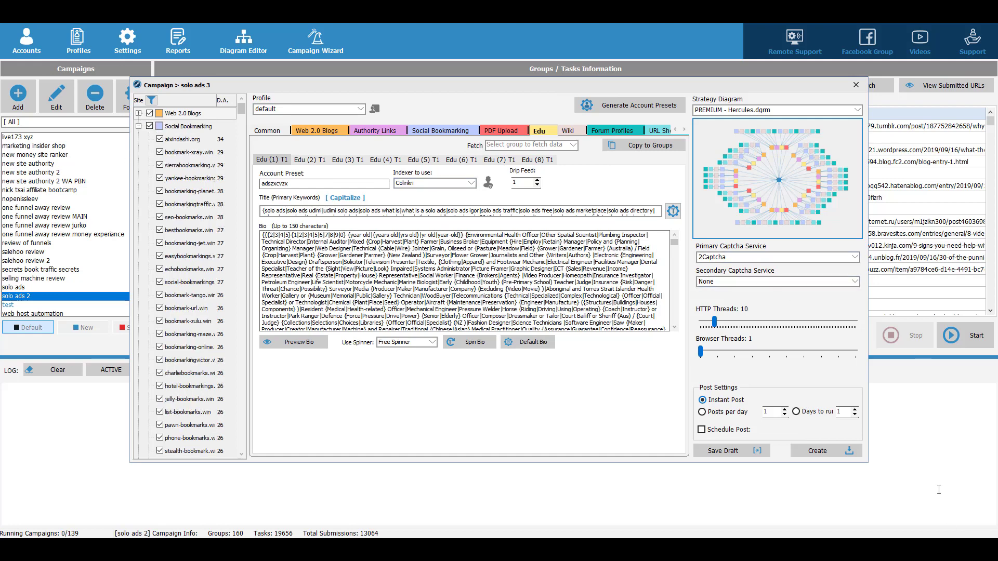
{"action": "left_click", "coordinate": [818, 448]}
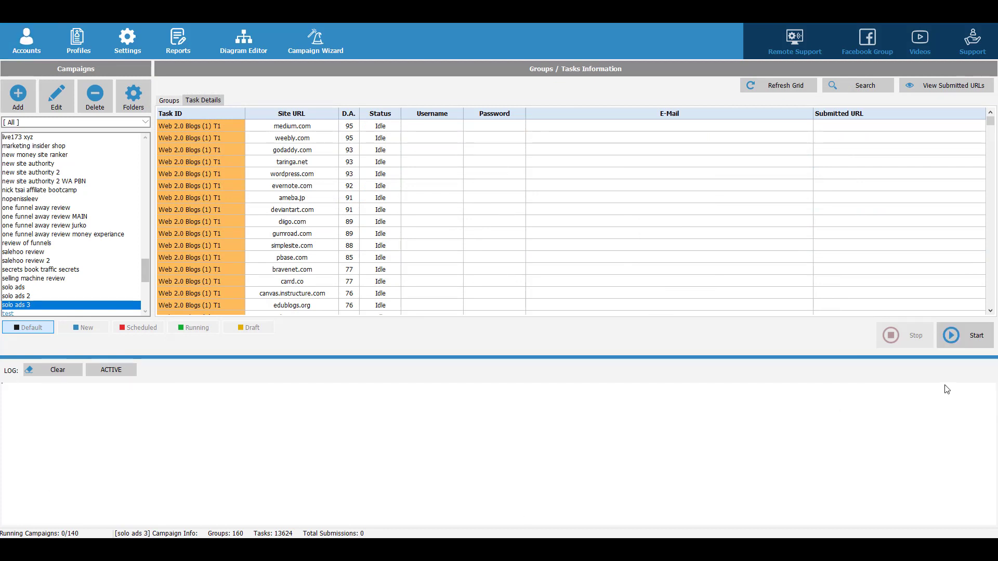
{"action": "left_click", "coordinate": [953, 341]}
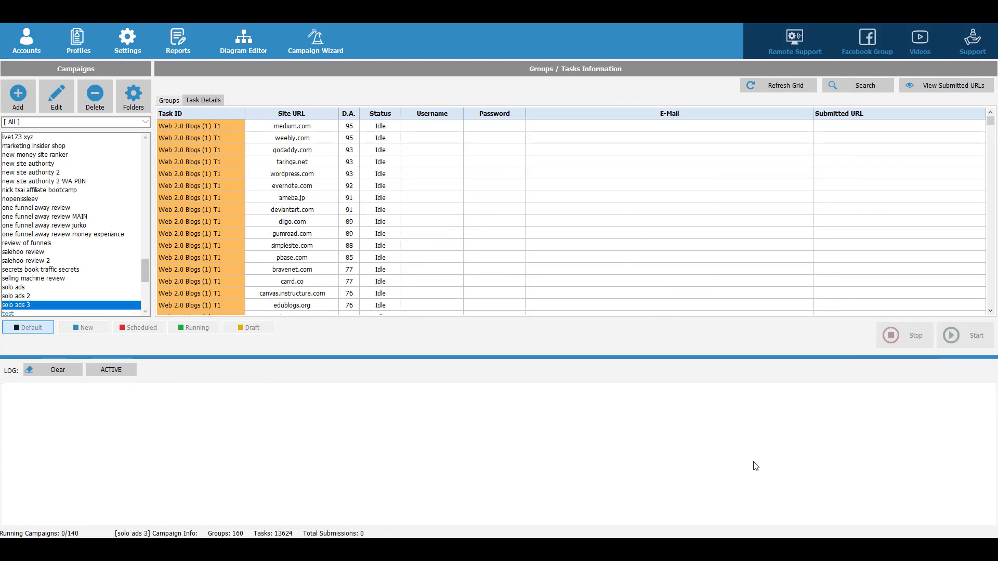